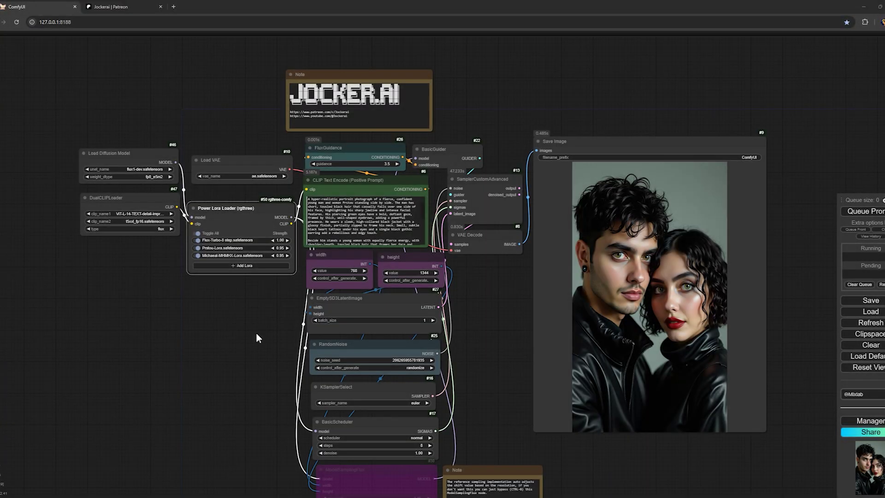
Examine the Flux workflow, from the model loaders and Power Lora Loader to the generated couple portrait.
mouse_move(237, 366)
mouse_down()
mouse_move(269, 363)
mouse_move(245, 356)
mouse_move(208, 364)
mouse_move(236, 370)
mouse_up()
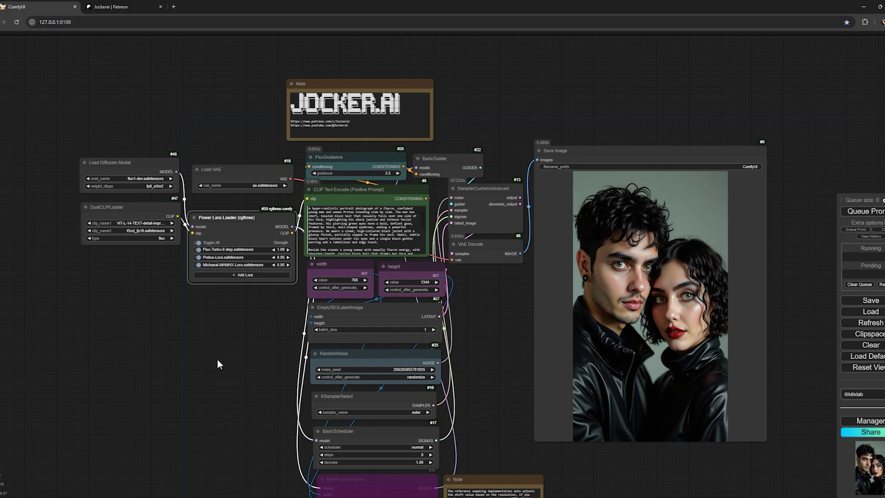
scroll(210, 265, up, 4)
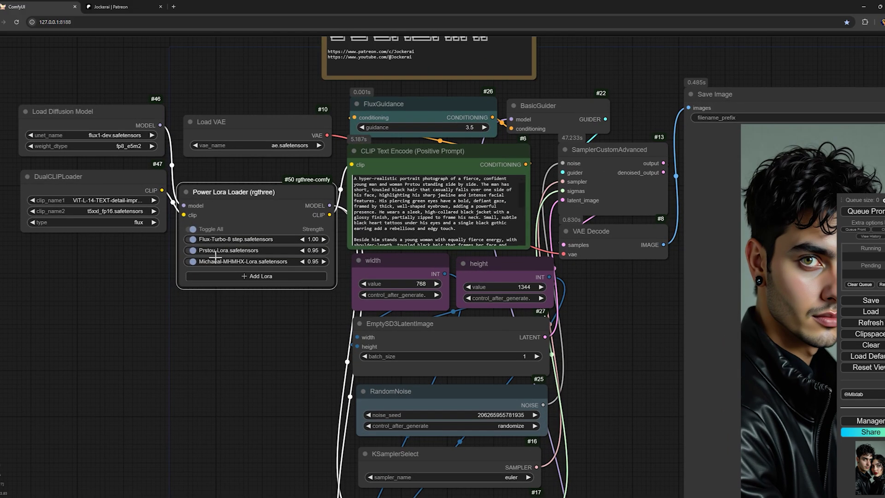
drag(306, 347, 263, 339)
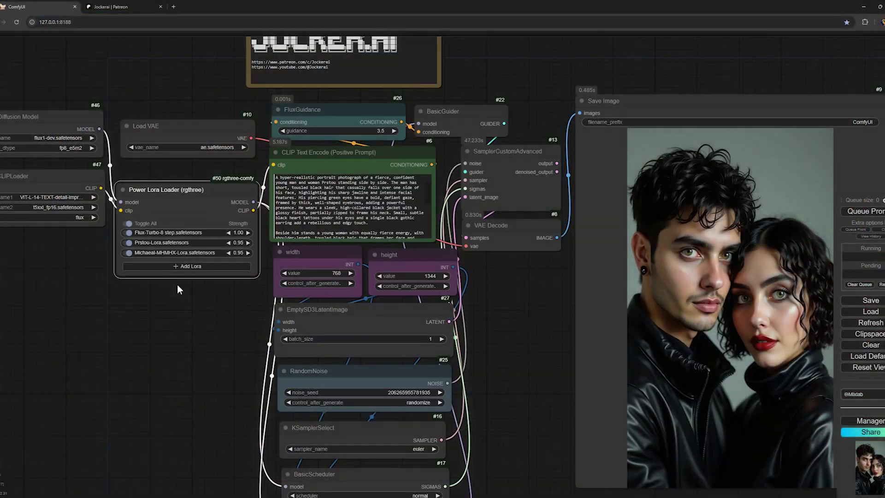
drag(166, 189, 170, 194)
scroll(196, 322, down, 2)
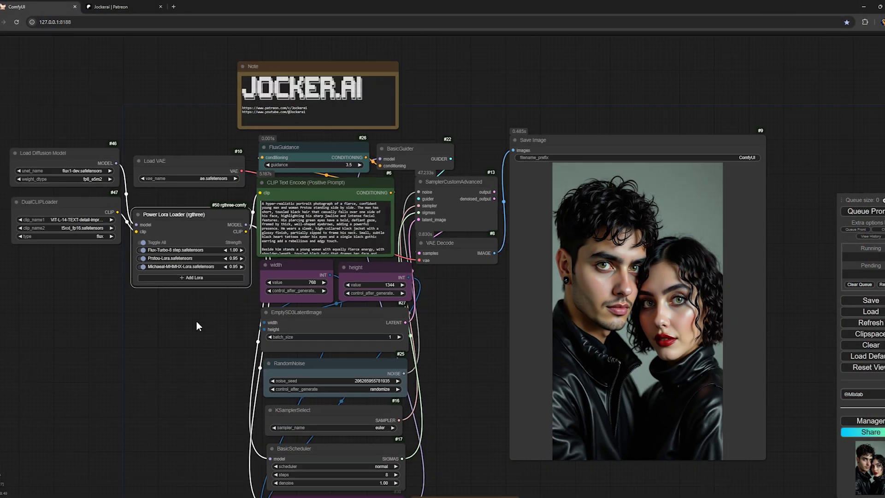
drag(196, 322, 150, 252)
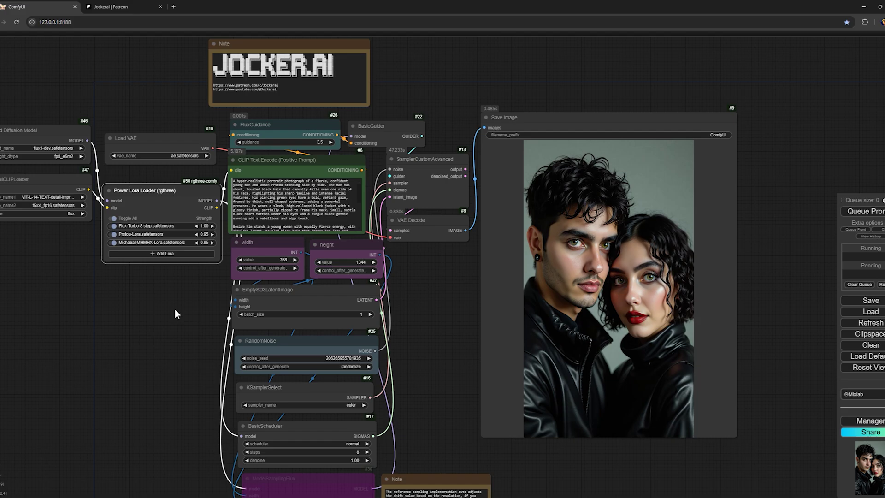
drag(176, 314, 223, 309)
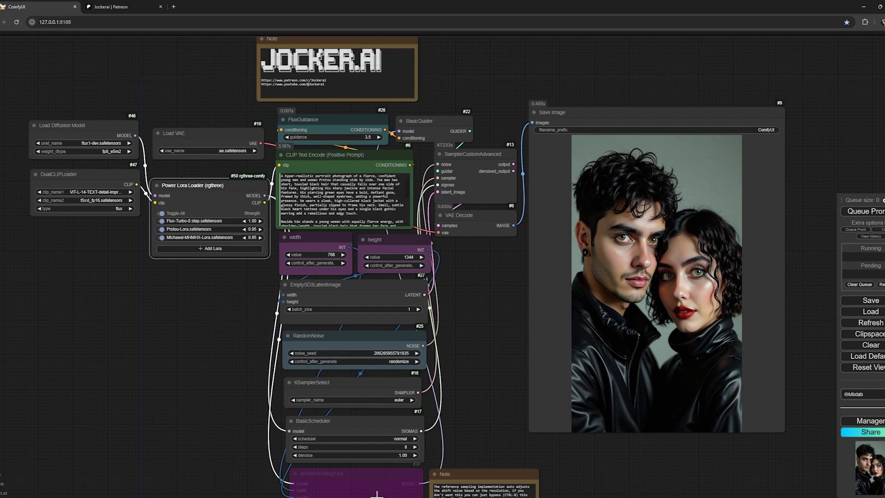
Switch to File Explorer and locate the Flux Turbo 8step.json workflow file in the 8 step flux lora folder.
mouse_move(375, 495)
click(435, 470)
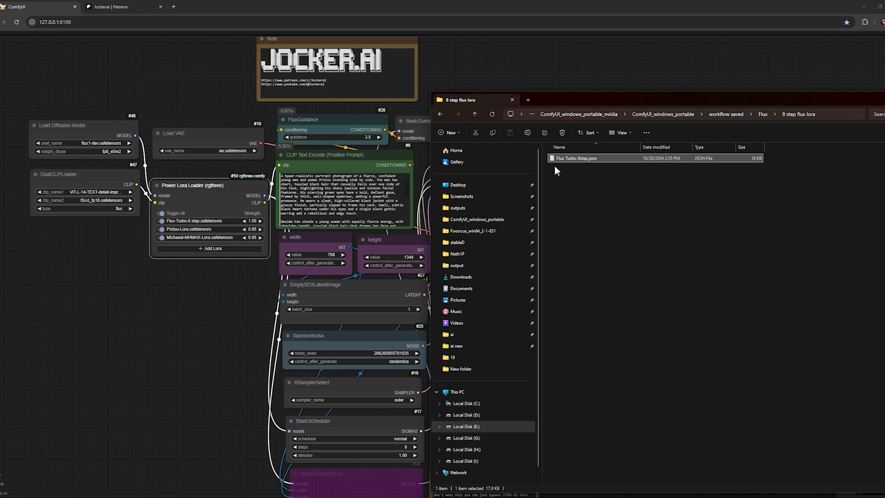
click(580, 177)
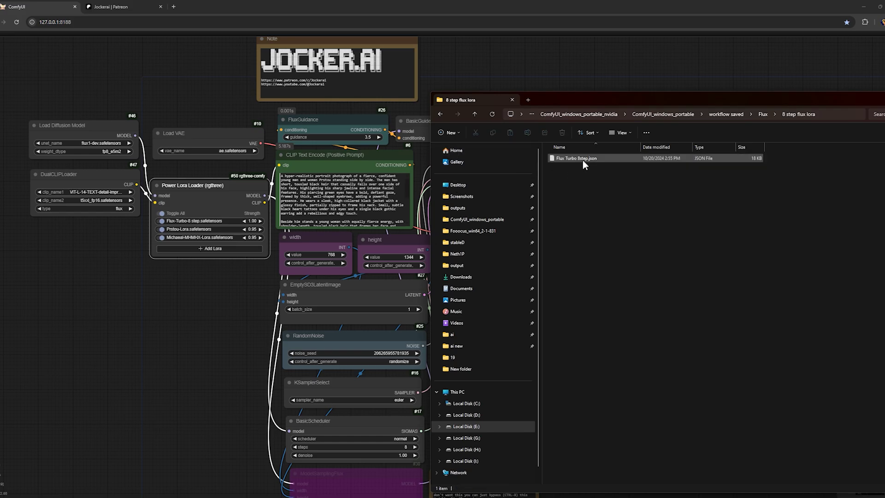
click(566, 161)
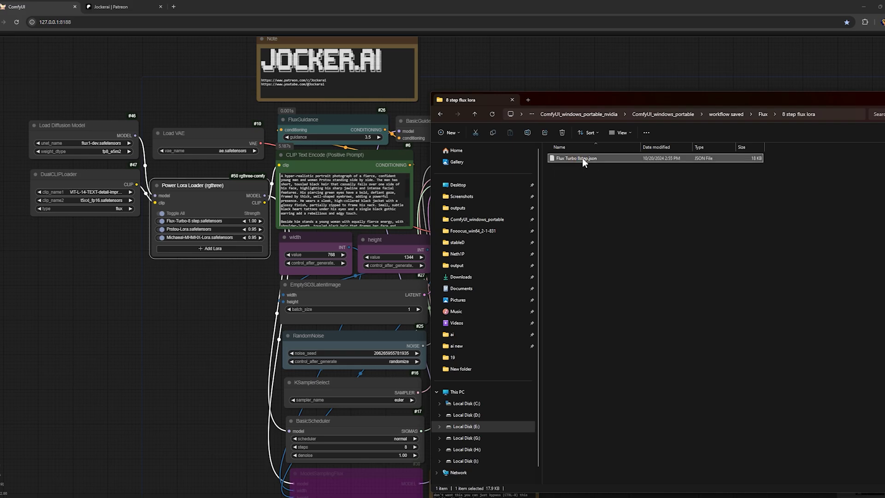
drag(582, 157, 589, 206)
Queue the prompt to generate a new couple portrait with all three LoRAs in the Power Lora Loader enabled.
drag(256, 273, 236, 296)
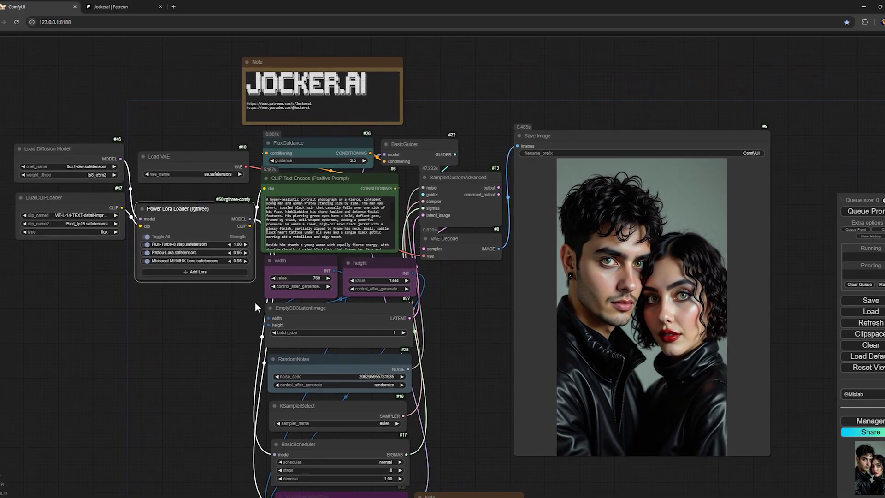
scroll(176, 284, up, 5)
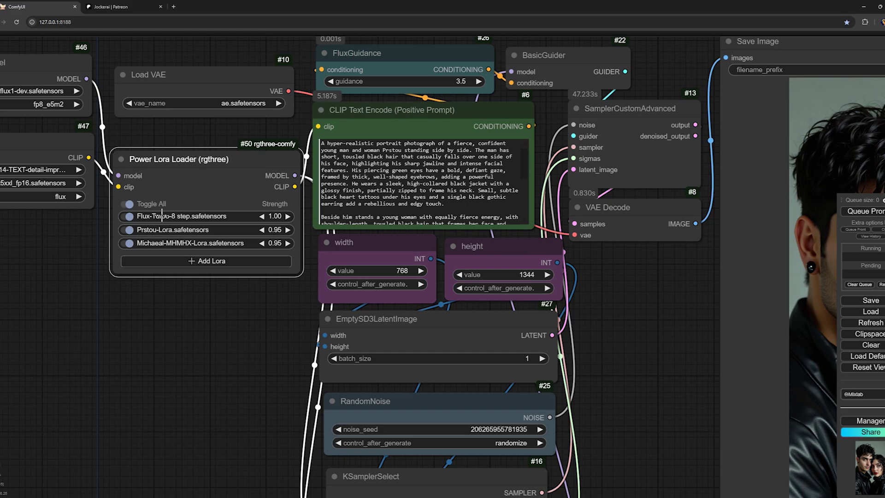
drag(96, 227, 116, 276)
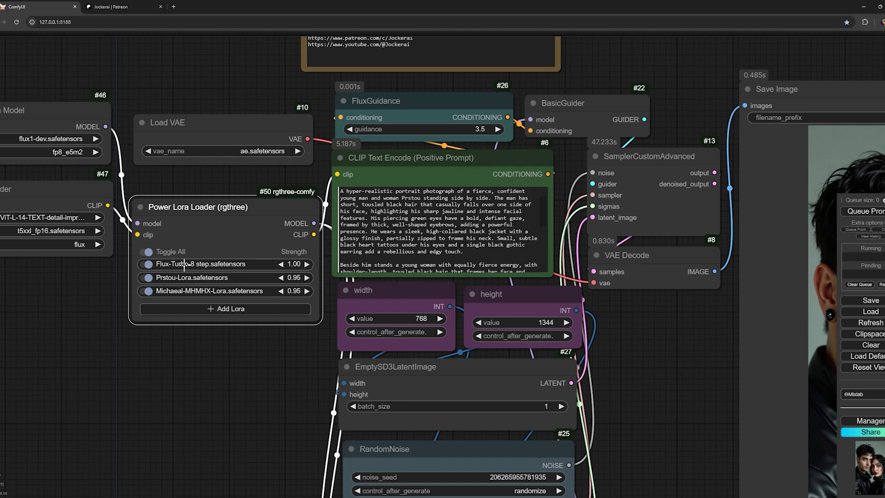
mouse_move(101, 120)
mouse_down()
mouse_move(109, 129)
mouse_move(85, 126)
mouse_up()
drag(242, 347, 153, 322)
click(300, 191)
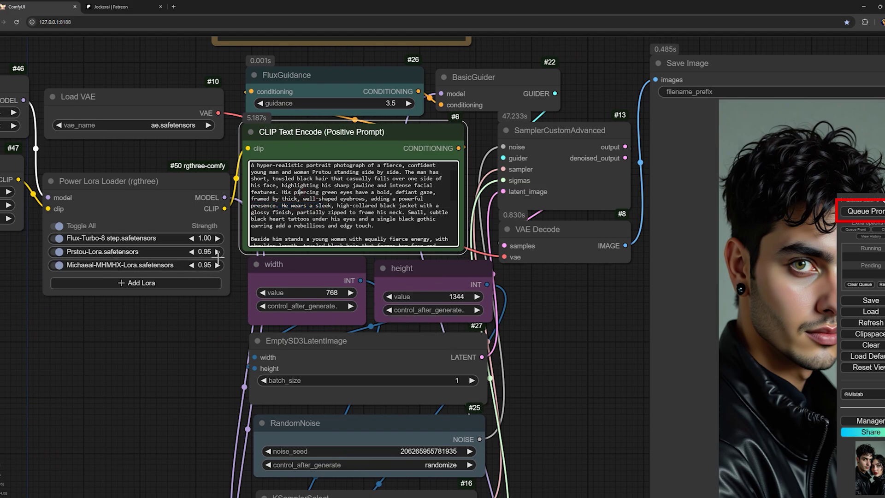
click(862, 211)
scroll(477, 330, down, 3)
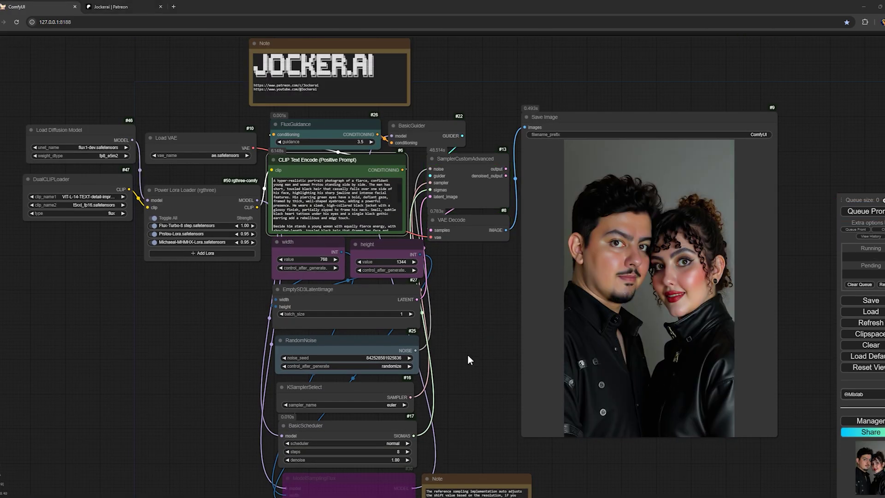
Inspect the generated couple portraits in the Save Image node against the LoRA settings used.
drag(494, 313, 356, 300)
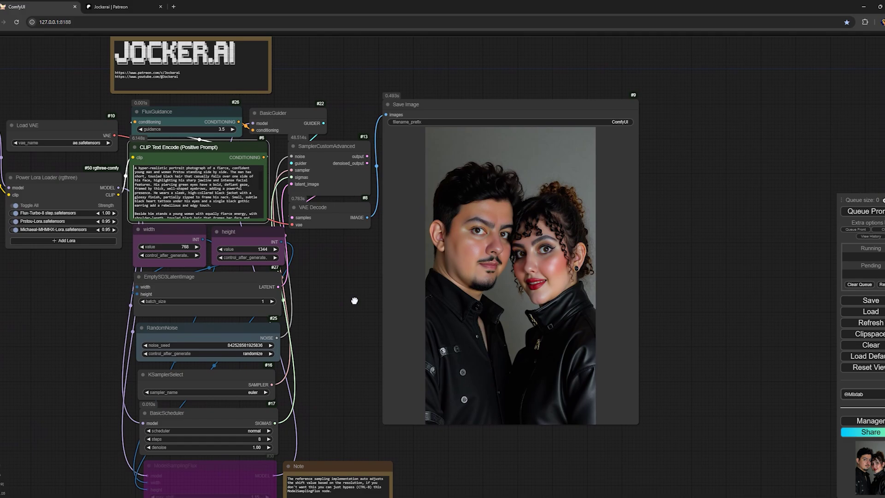
scroll(479, 277, up, 1)
scroll(479, 277, up, 2)
drag(325, 256, 563, 277)
scroll(155, 281, down, 3)
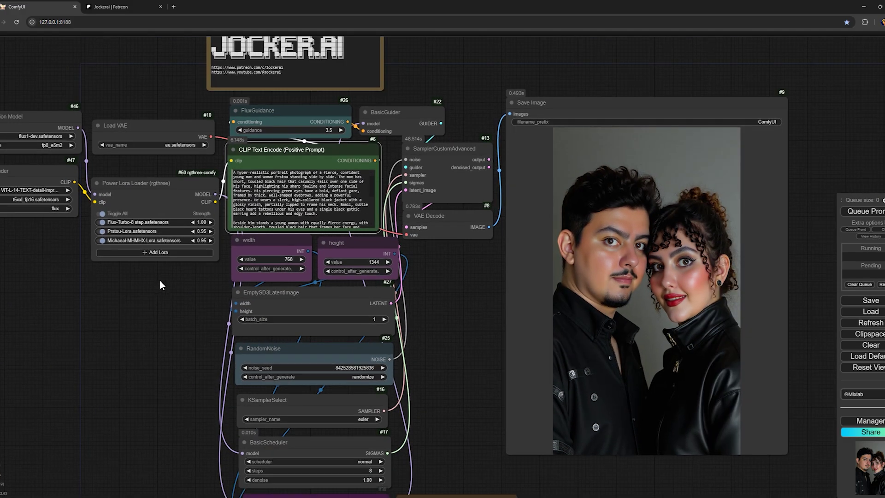
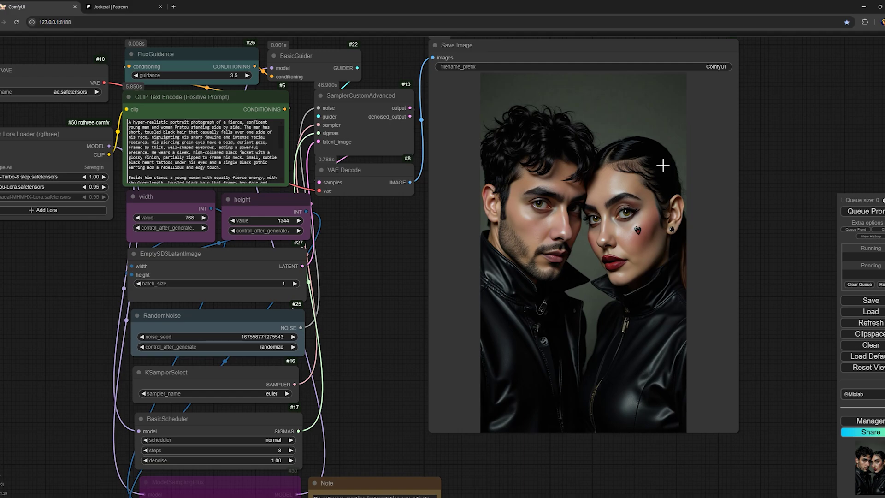
drag(105, 237, 159, 248)
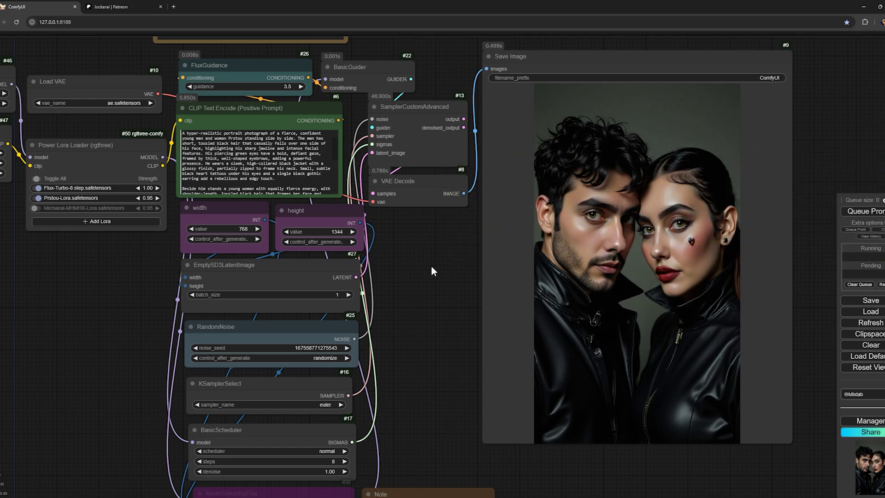
scroll(442, 300, down, 3)
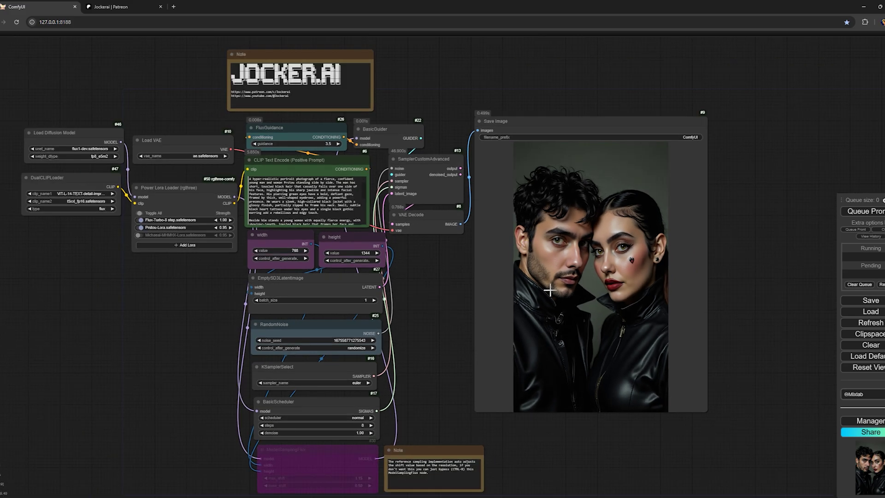
scroll(206, 282, up, 1)
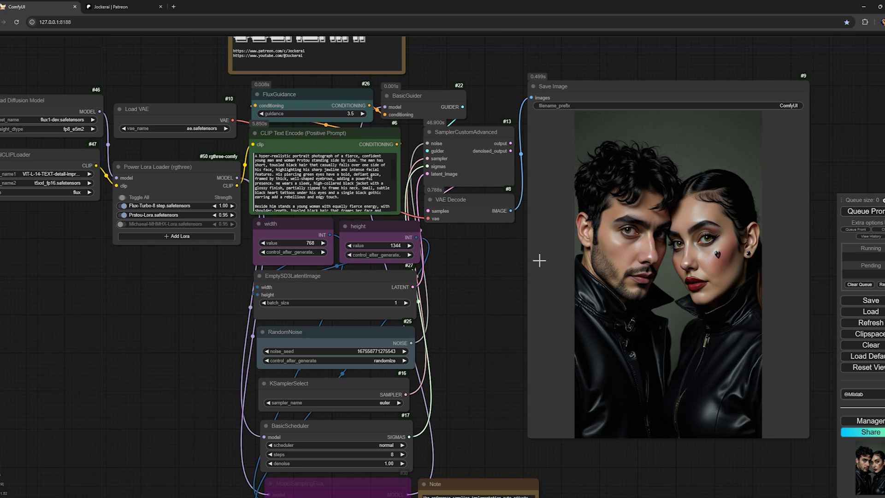
Set control_after_generate to fixed in the RandomNoise node.
click(375, 361)
click(380, 361)
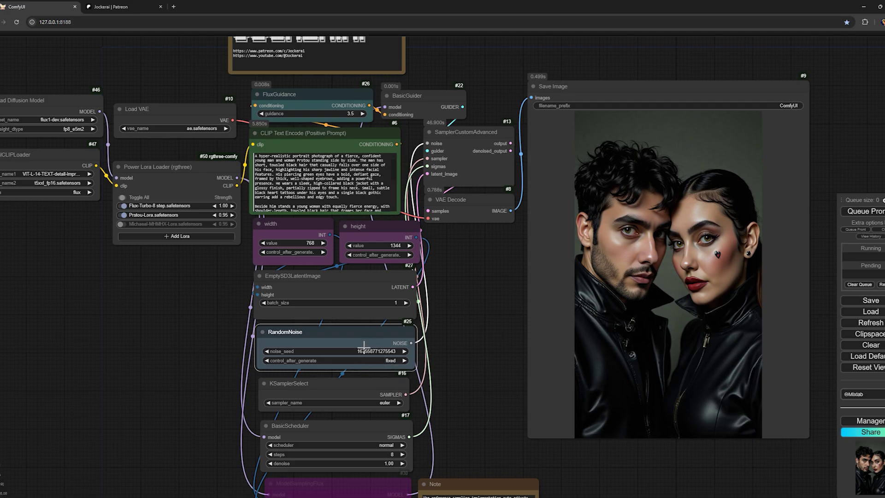
Disable Prstou-Lora, enable Michaeal-MHMHX-Lora in the Power Lora Loader, and generate the portrait with these LoRA settings.
click(122, 215)
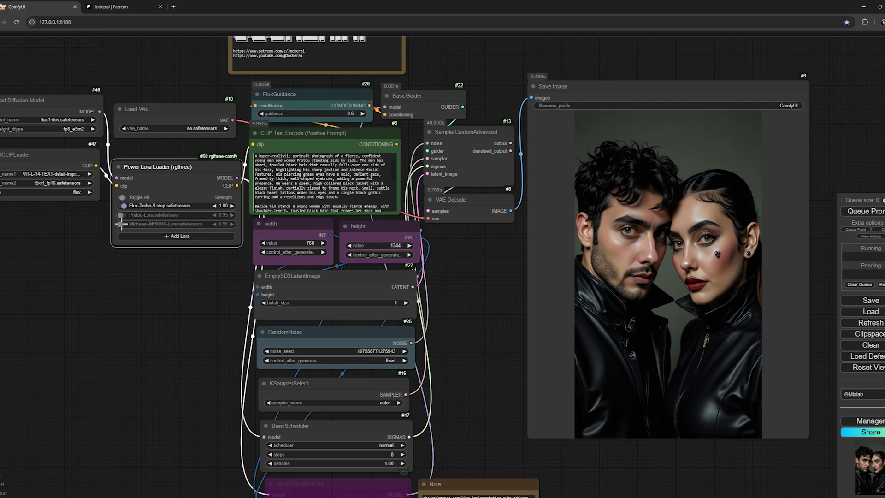
click(122, 224)
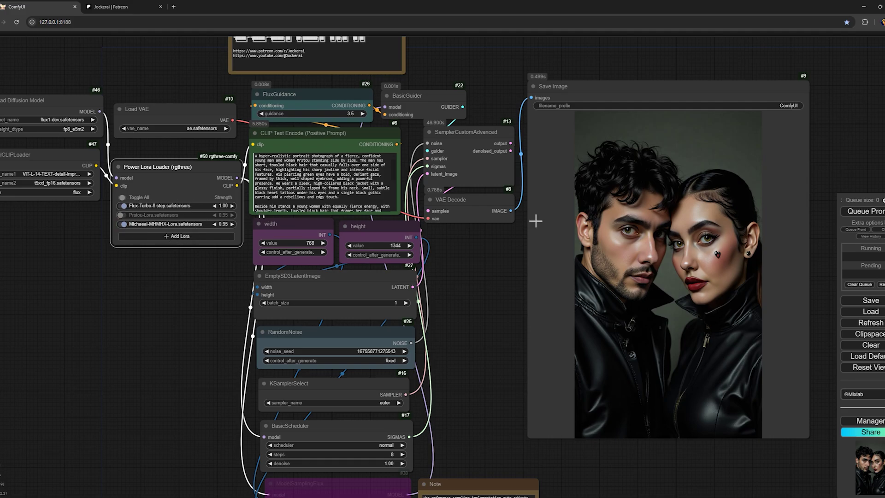
key(ctrl+Return)
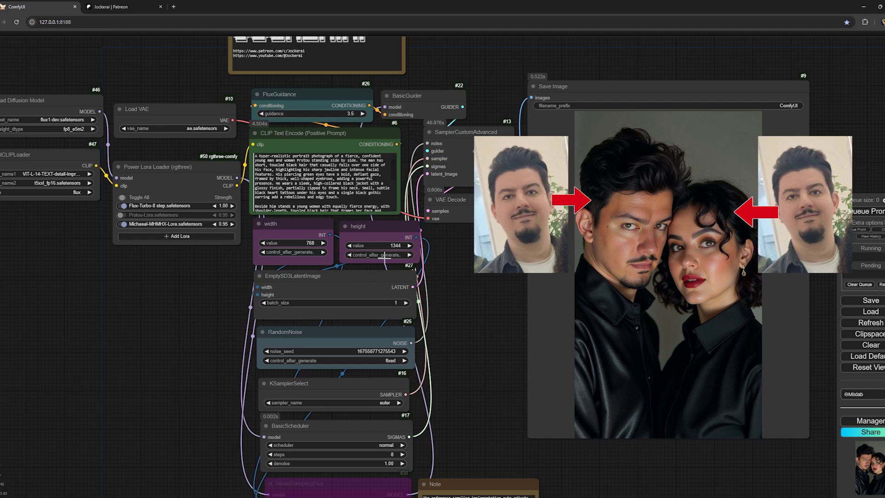
Set control_after_generate to decrement in the RandomNoise node.
scroll(171, 285, up, 1)
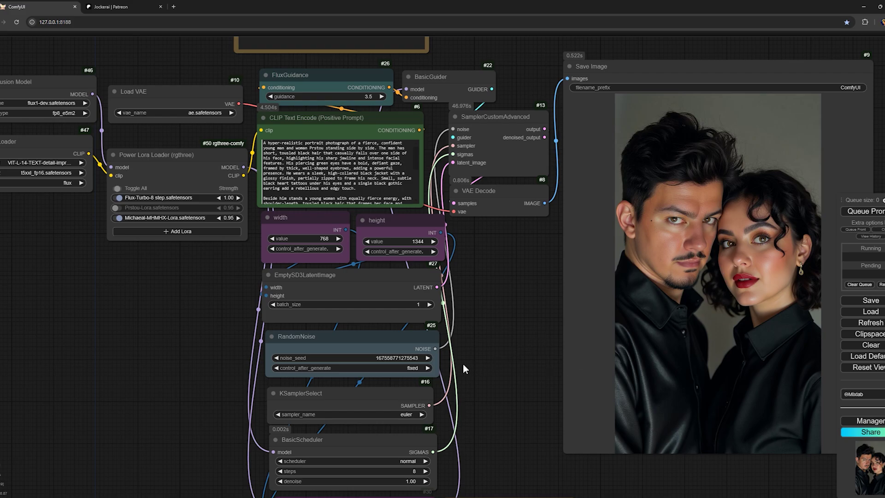
click(412, 368)
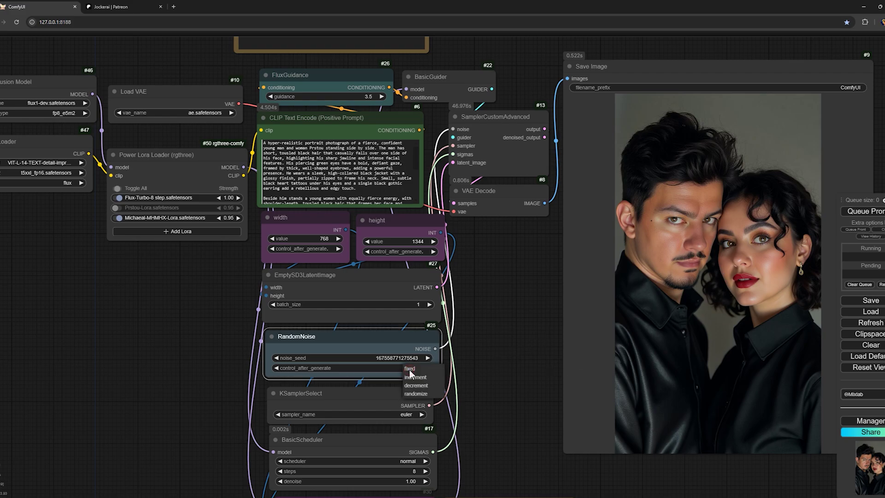
click(494, 359)
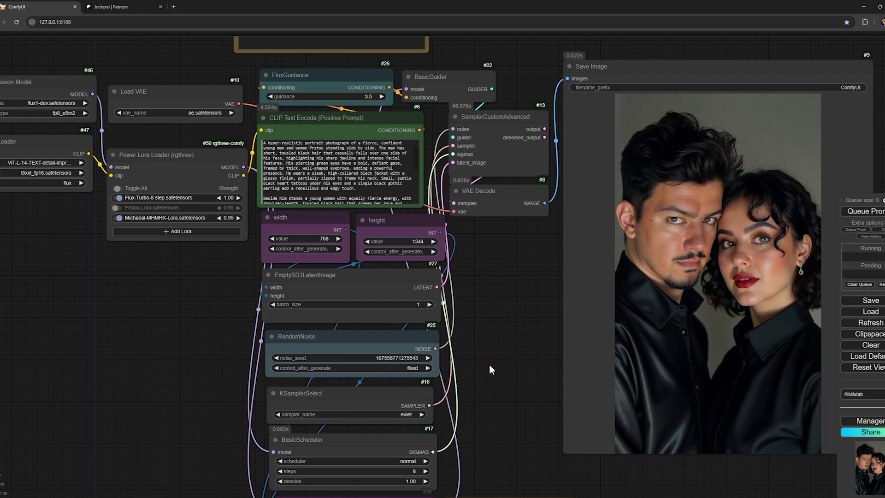
scroll(652, 282, right, 3)
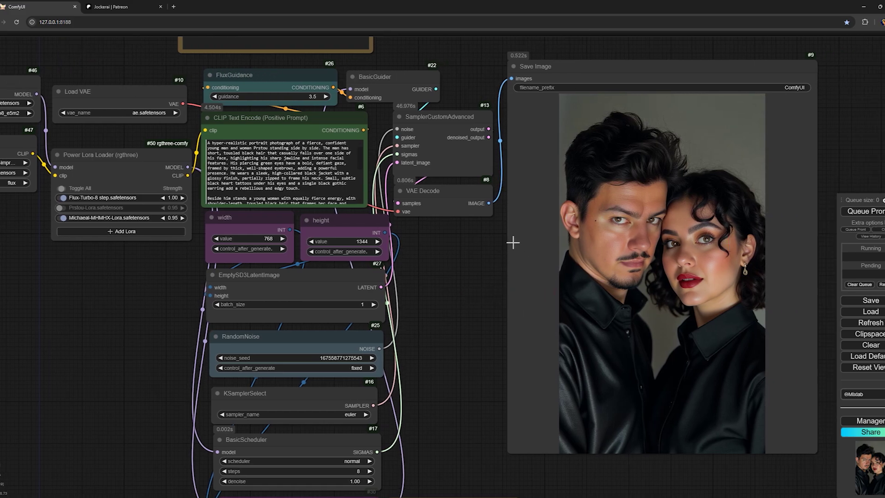
click(355, 367)
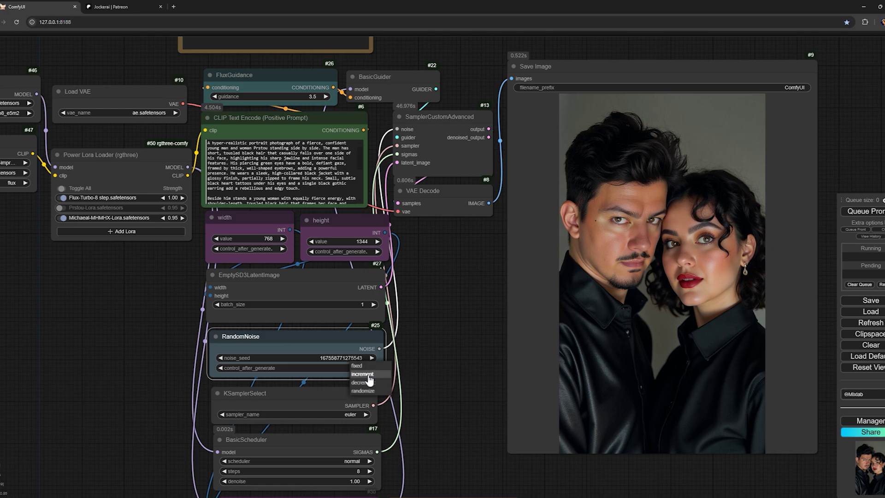
click(352, 366)
click(353, 368)
click(362, 383)
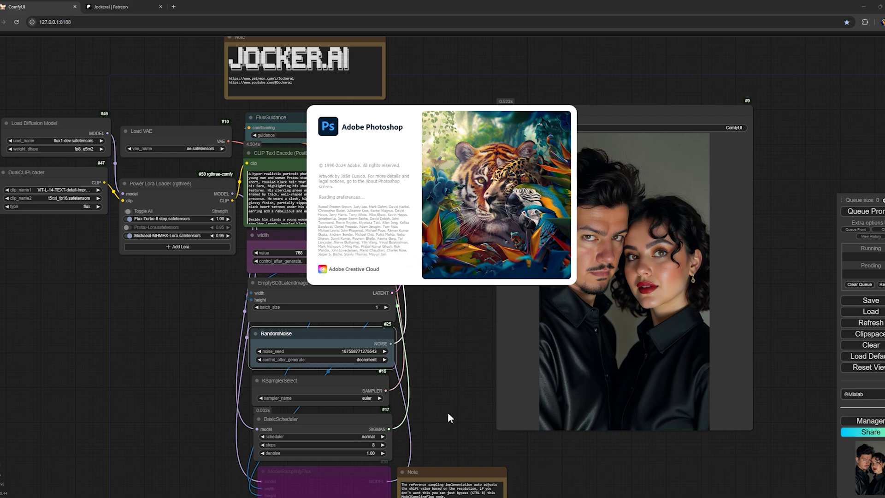
Open A (3).png from the New folder in youtube > 19 on drive E in Photoshop.
mouse_move(371, 494)
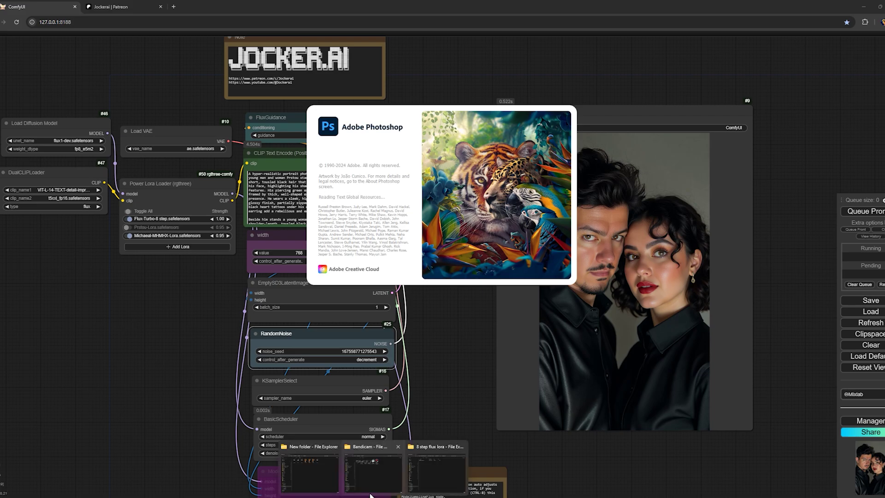
click(317, 475)
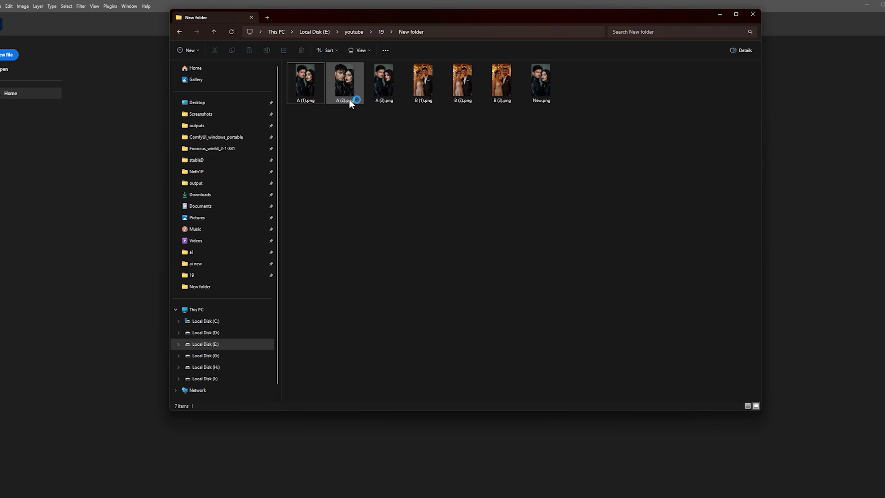
click(352, 75)
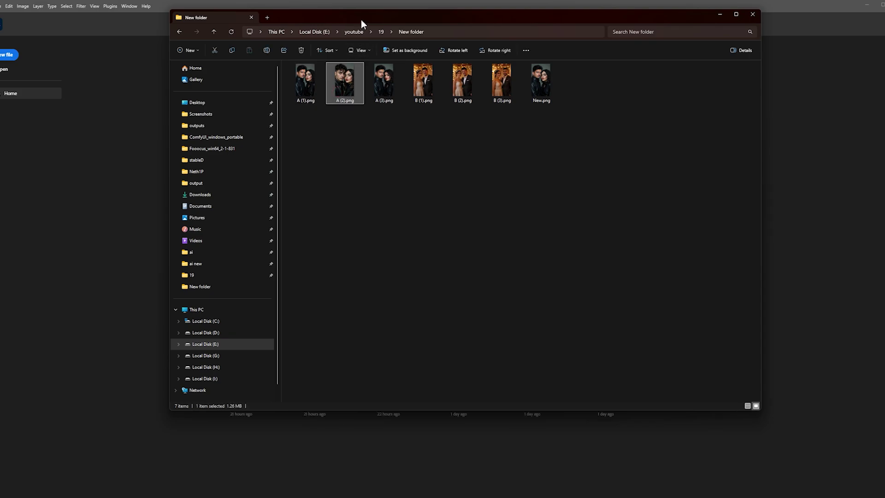
drag(361, 20, 363, 48)
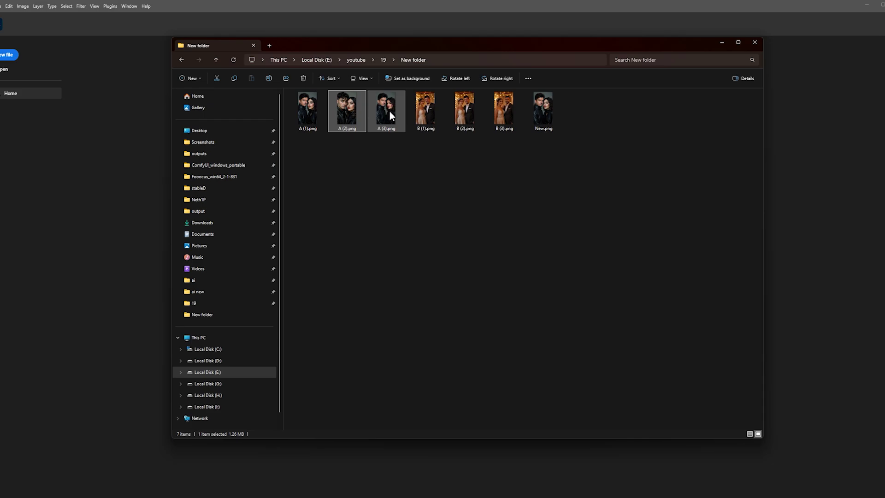
drag(386, 110, 156, 146)
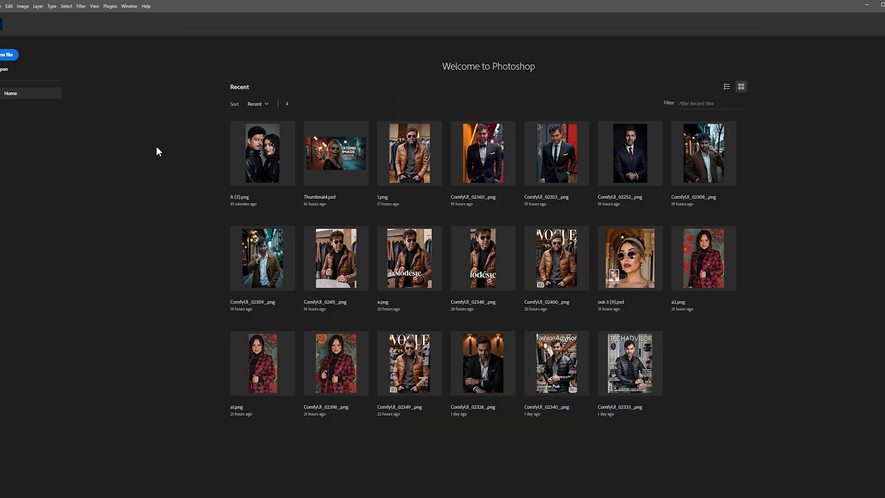
Place A (2).png from New folder on top of the A (3).png image and rasterize the placed layer.
key(alt+Tab)
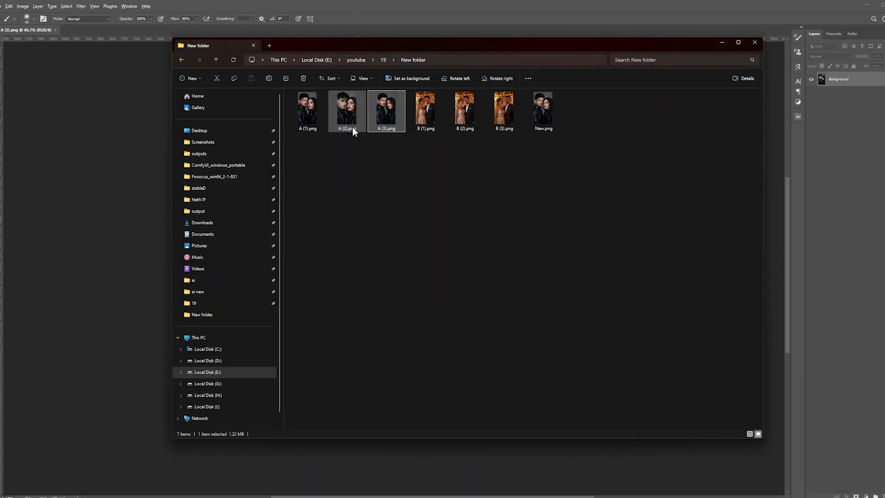
drag(349, 117, 134, 191)
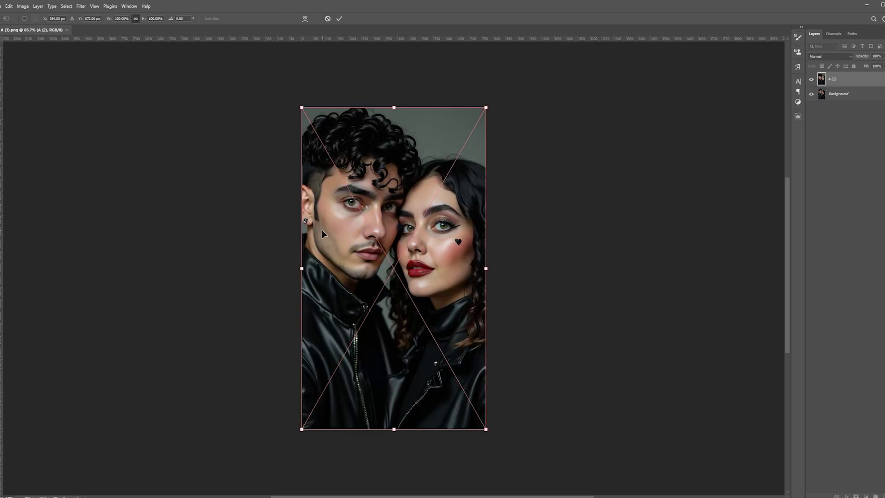
key(Return)
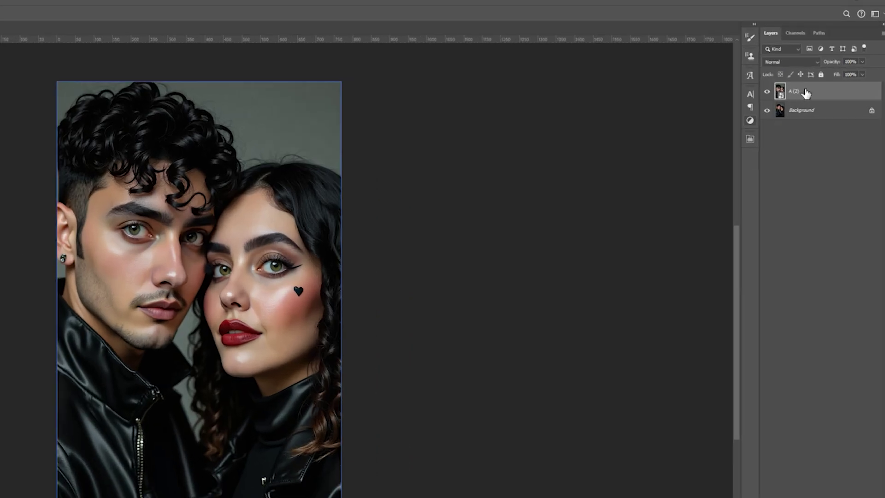
right_click(805, 93)
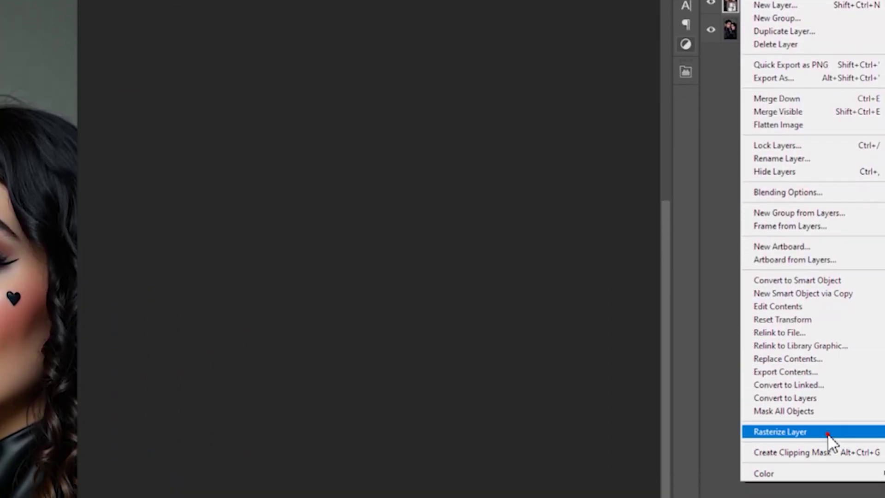
click(828, 433)
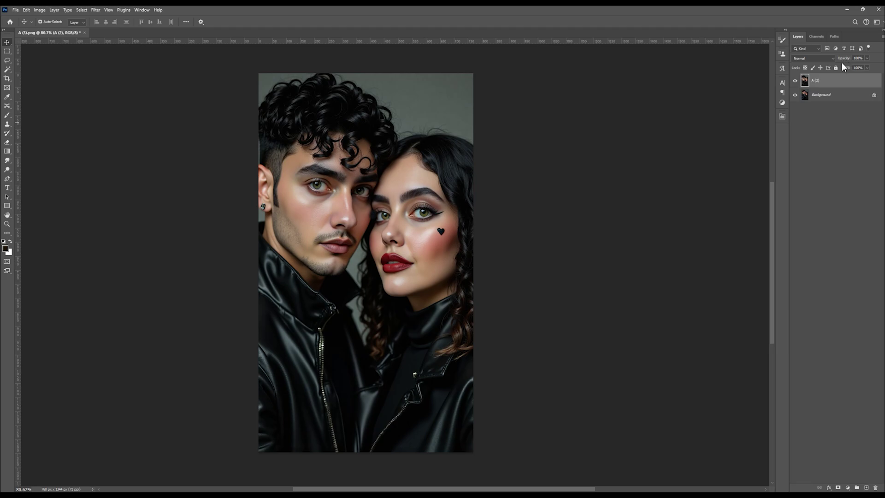
Lower the A (2) layer's opacity to about 50% and move the layer over the woman's face in the background.
drag(848, 59, 840, 62)
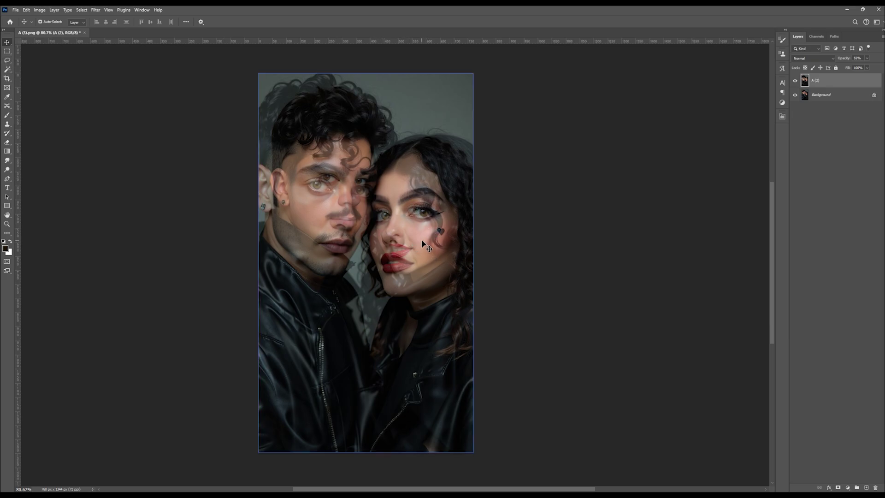
scroll(422, 241, up, 8)
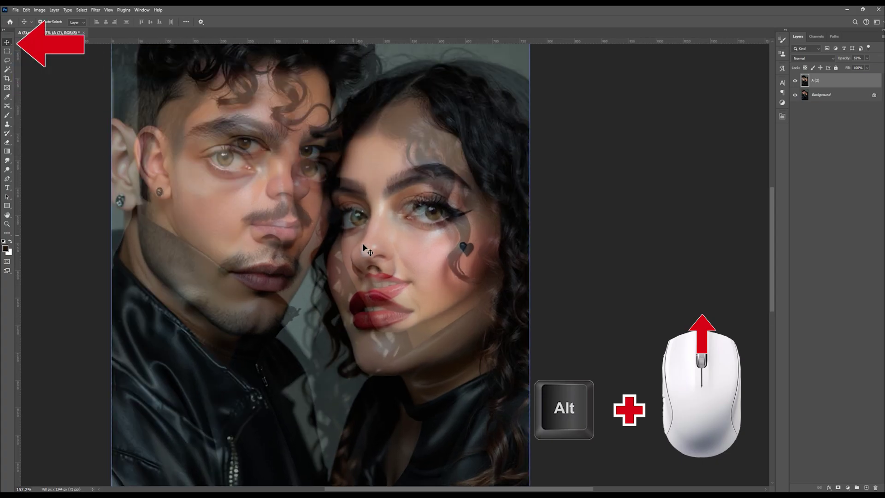
drag(363, 247, 397, 231)
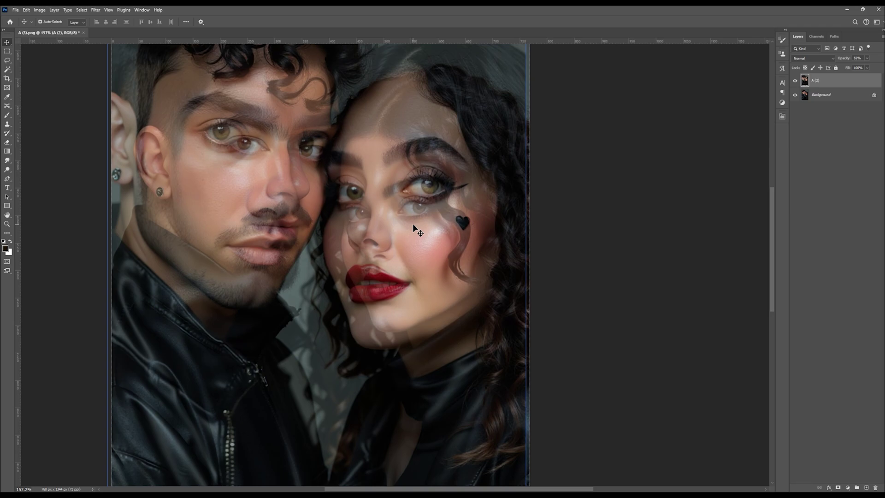
Transform the A (2) layer to 74.17% scale and -2.74° rotation, aligning its woman's face with the one below.
key(ctrl+t)
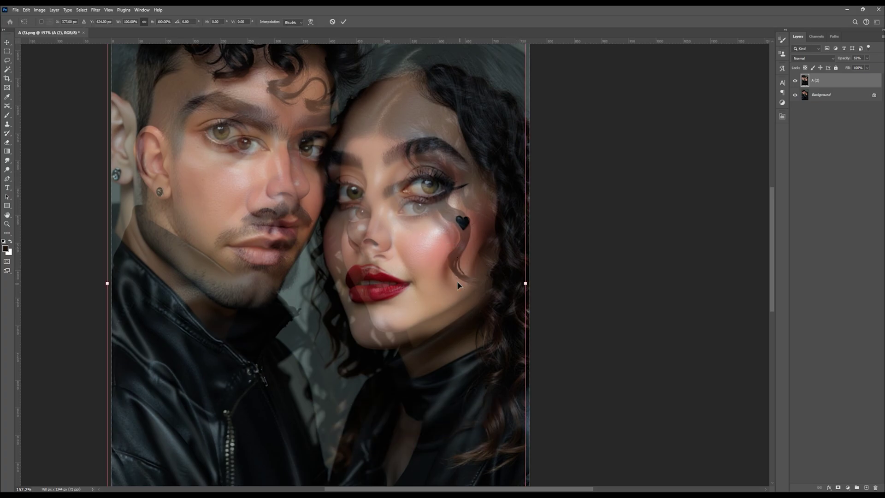
drag(522, 283, 482, 269)
scroll(411, 297, up, 2)
scroll(410, 297, down, 2)
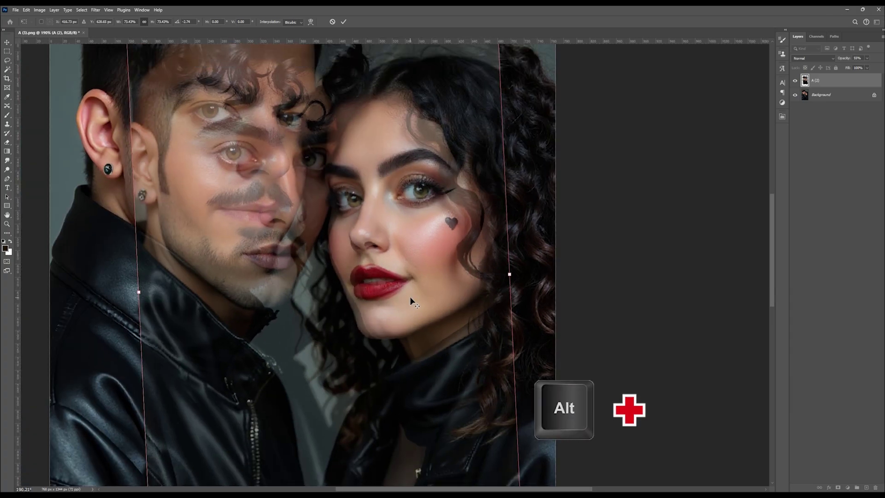
scroll(386, 291, down, 1)
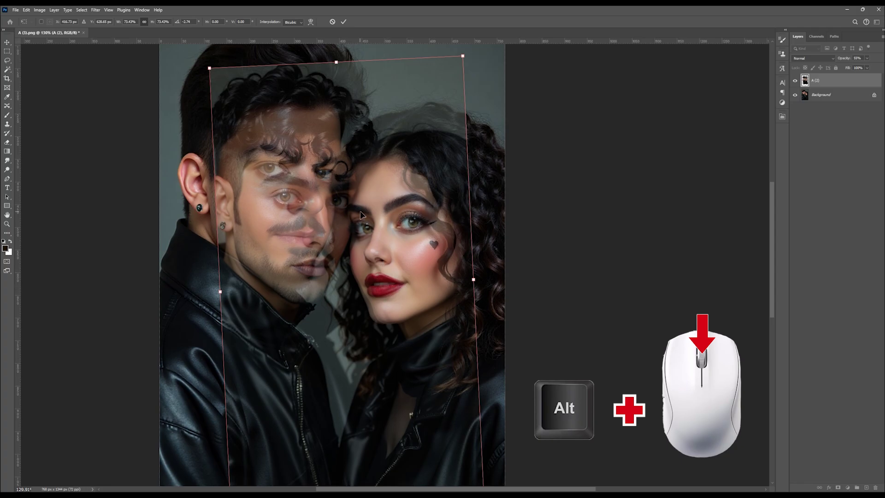
drag(340, 61, 341, 59)
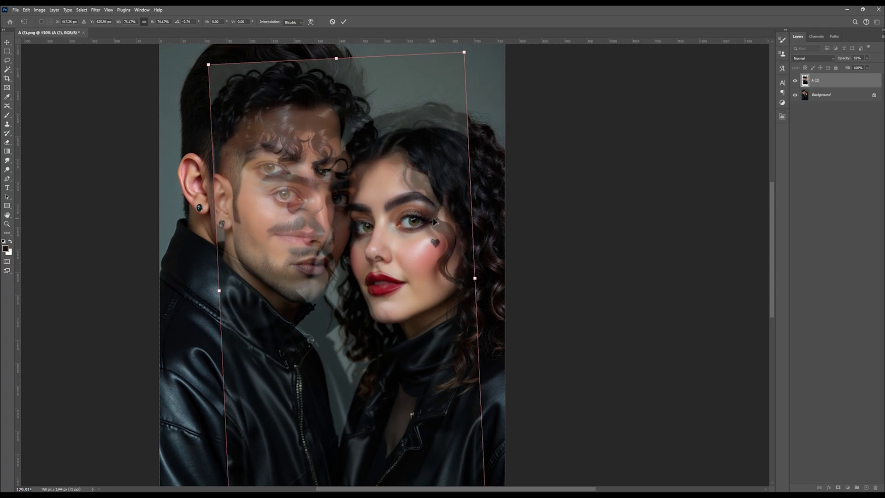
key(Return)
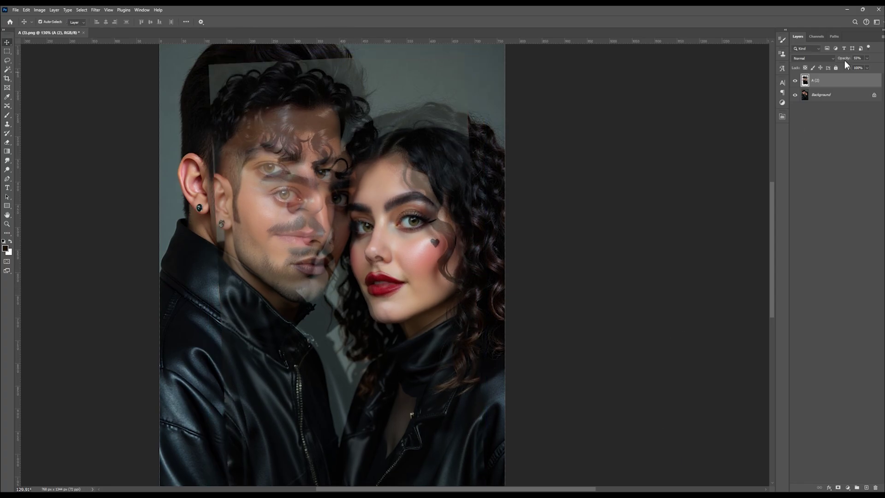
Restore the A (2) layer's opacity to 100%.
drag(844, 62, 852, 72)
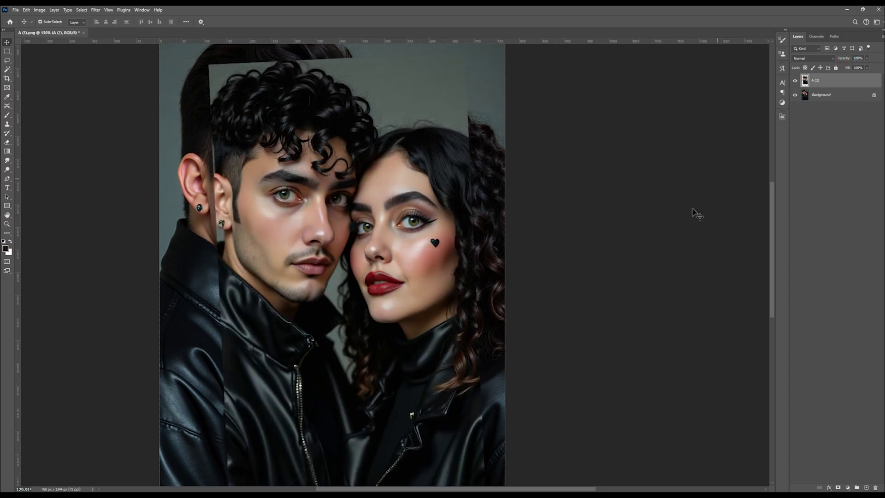
drag(552, 249, 399, 253)
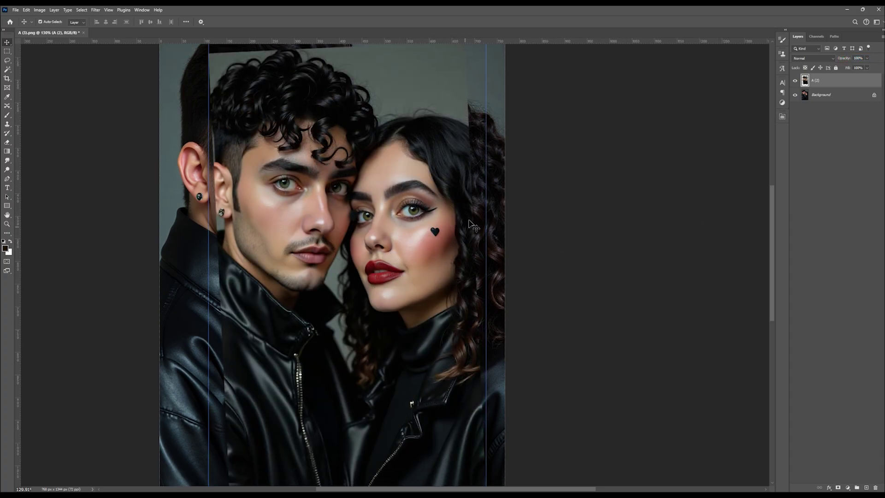
key(ctrl+semicolon)
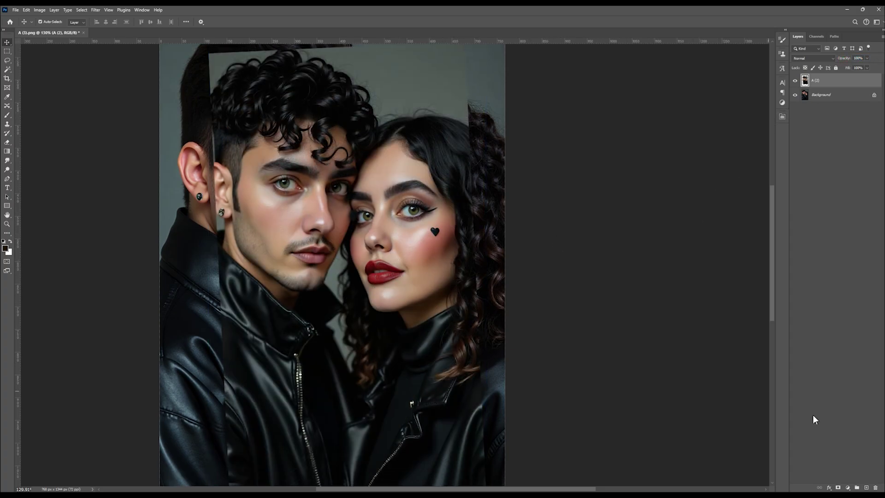
Add a black layer mask that hides the A (2) layer, and keep the mask selected for editing.
alt+click(839, 488)
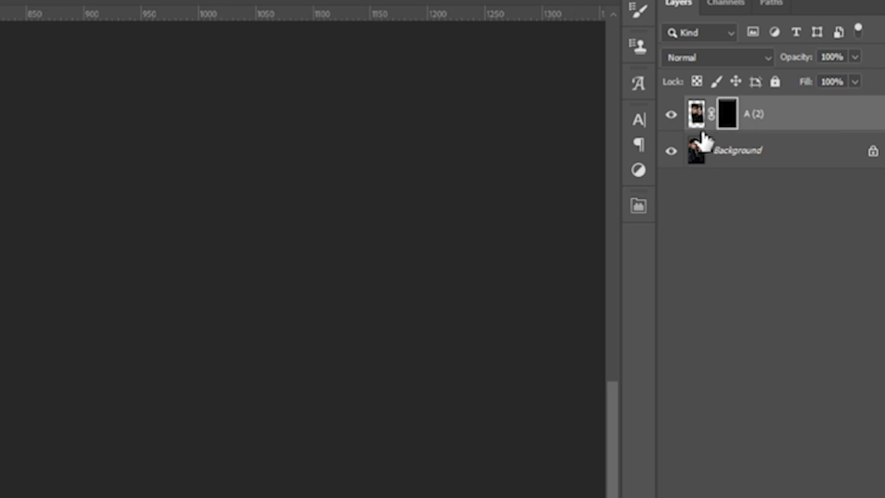
click(696, 118)
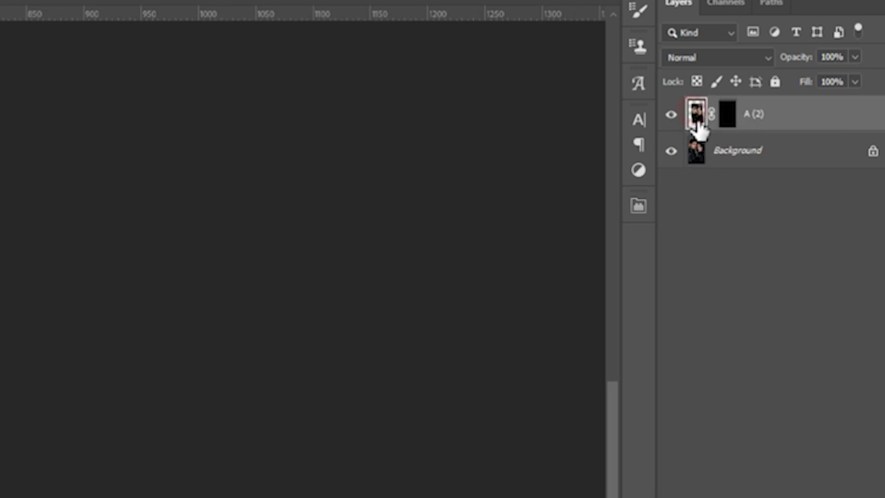
click(731, 121)
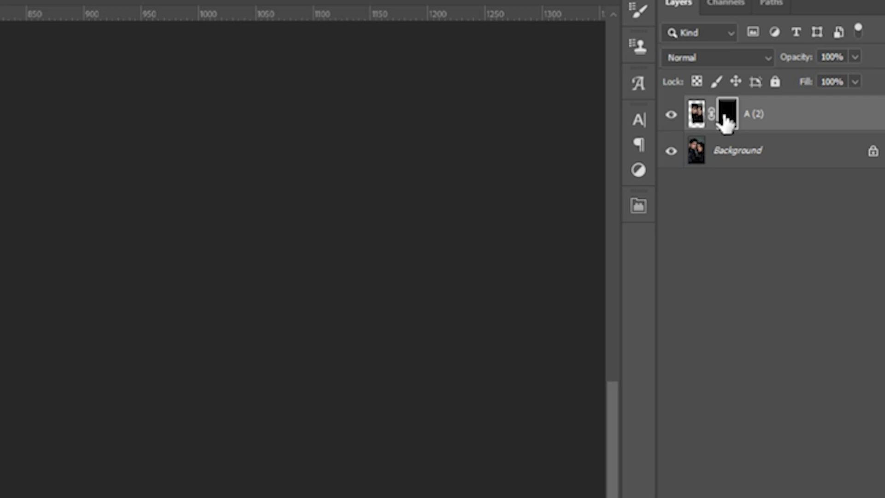
click(693, 115)
click(722, 114)
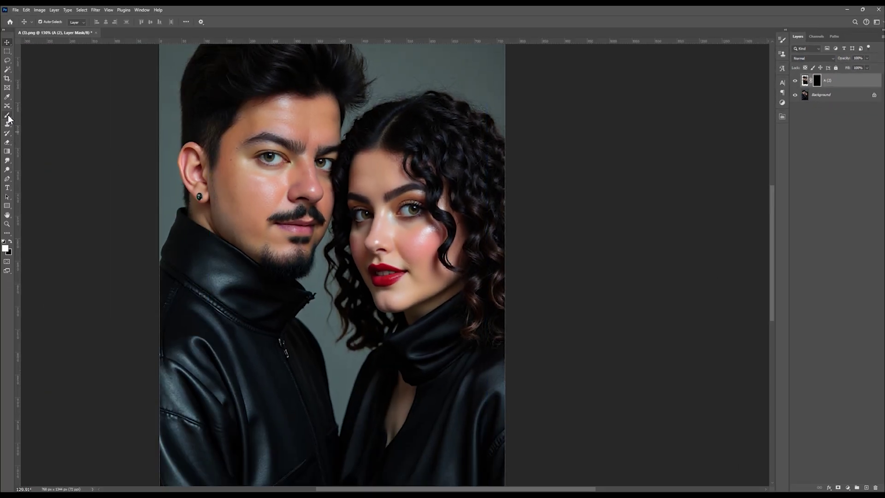
Choose the Brush tool with its flow at 80%.
click(8, 115)
click(207, 22)
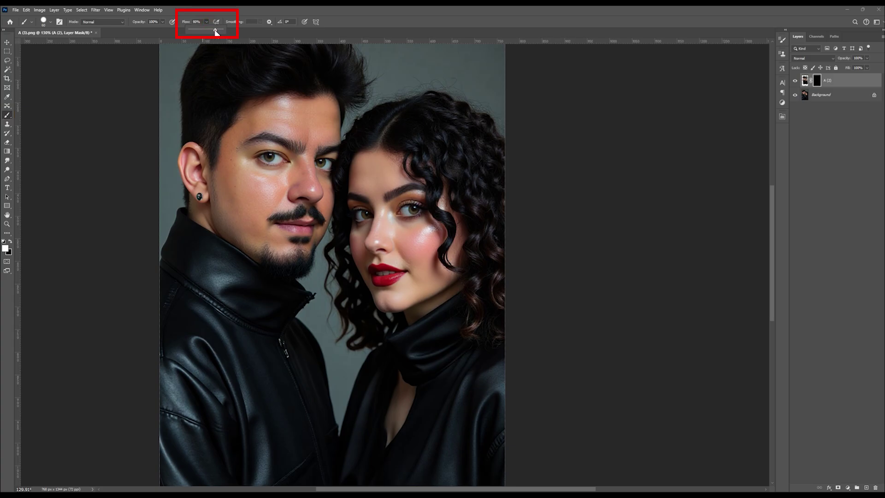
click(210, 22)
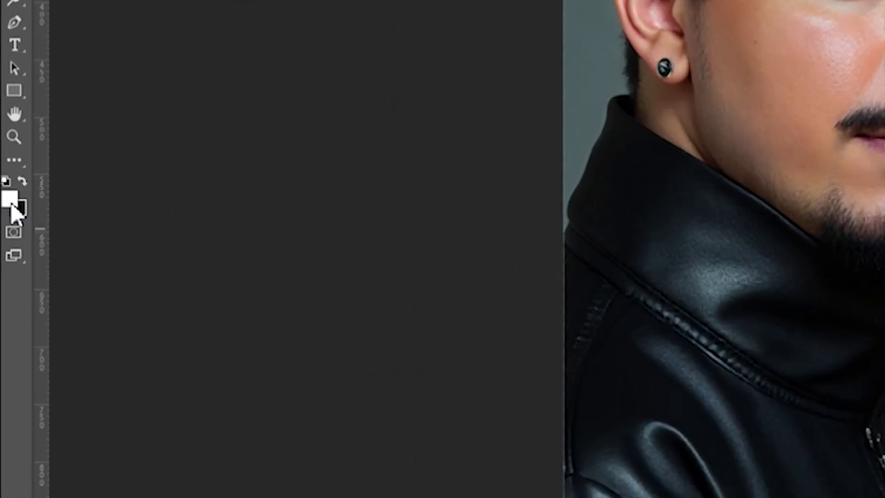
Swap the foreground and background colours back and forth.
click(21, 181)
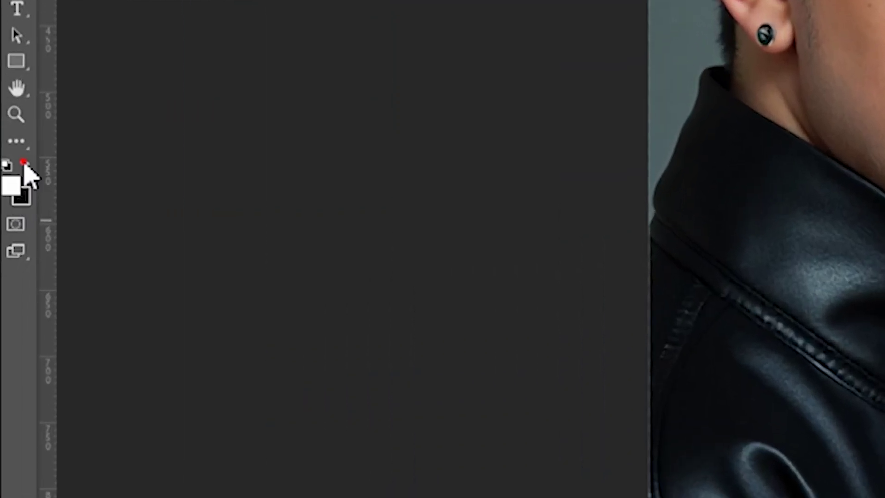
click(25, 165)
click(25, 166)
click(25, 166)
key(x)
key(x)
key(x)
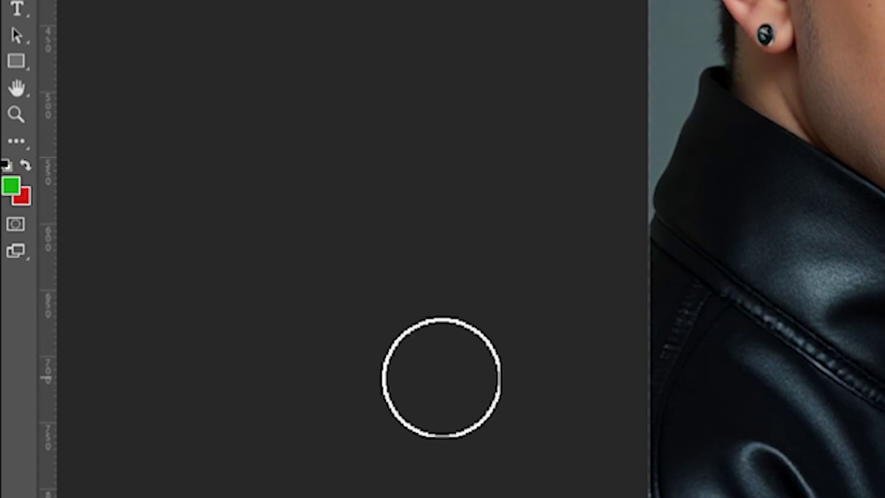
Select the A (2) layer's mask and reset the colours to the default white foreground and black background.
key(d)
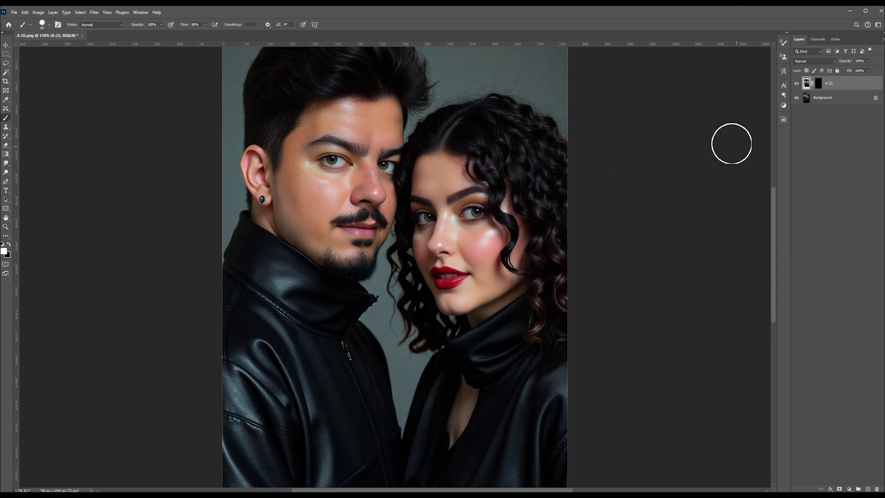
click(818, 83)
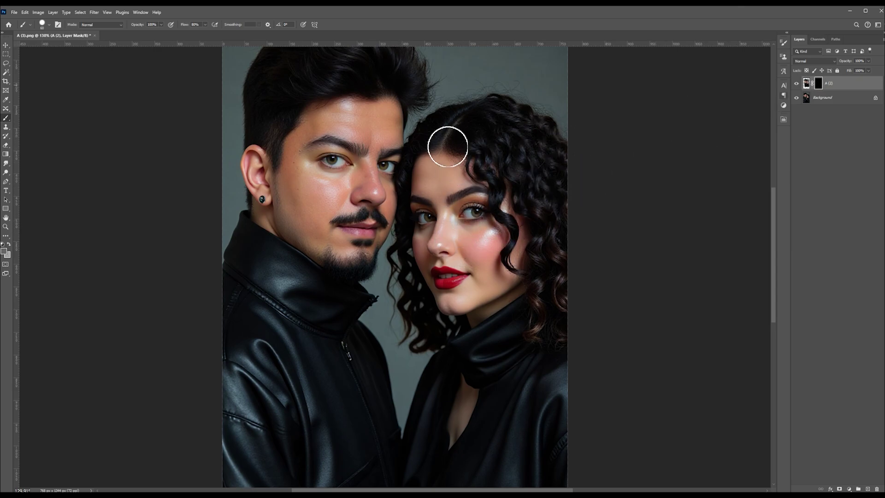
key(d)
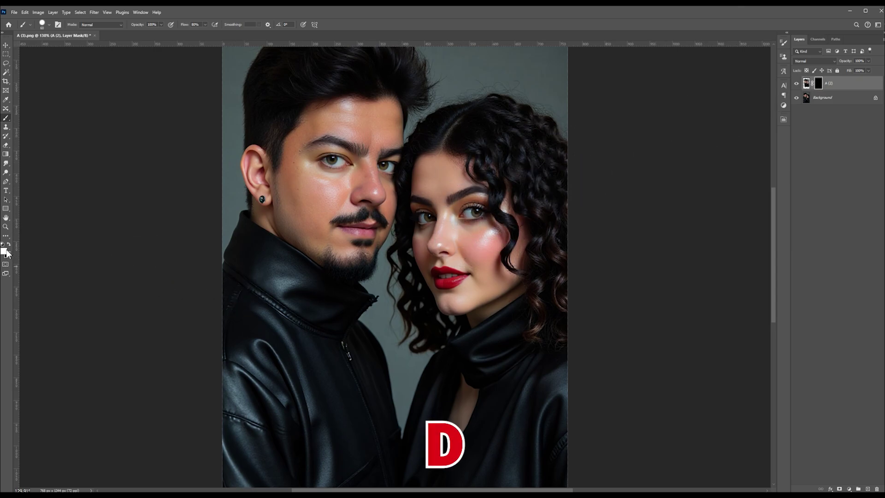
Set the brush hardness to 0% and enlarge the brush to 175 px.
right_click(450, 215)
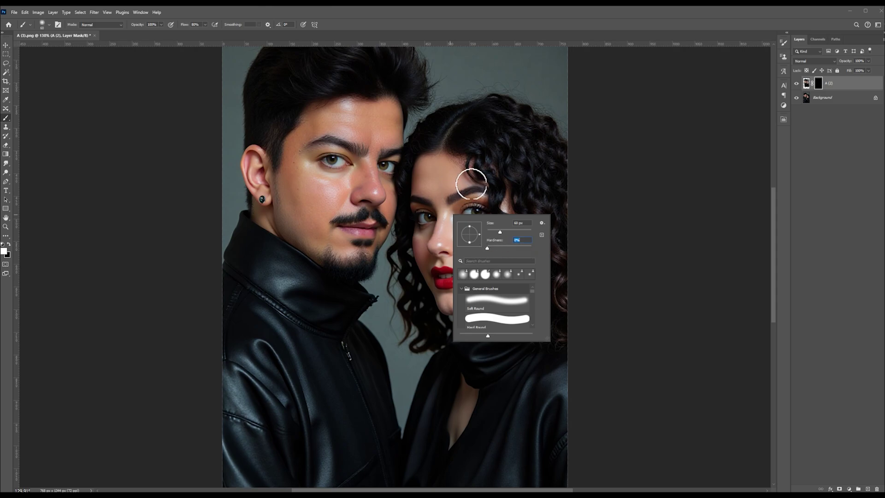
key(Return)
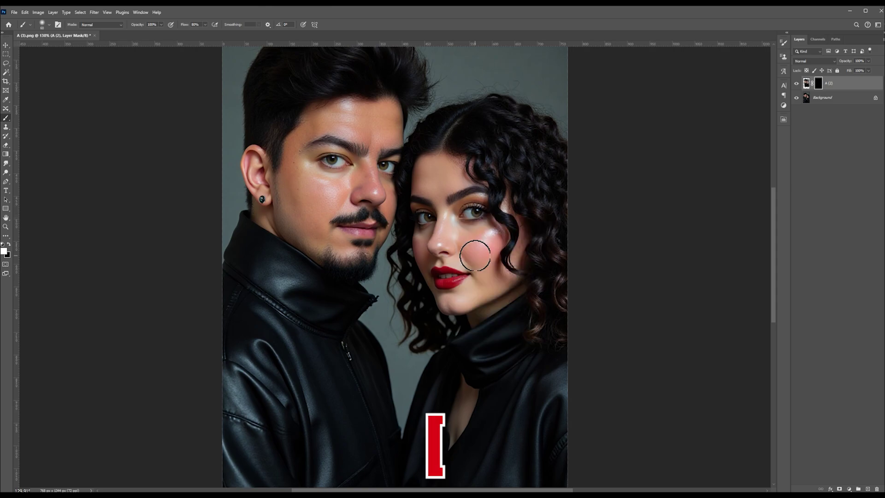
key(bracketright)
key(bracketright)
key(bracketright)
key(bracketright)
key(bracketright)
key(bracketright)
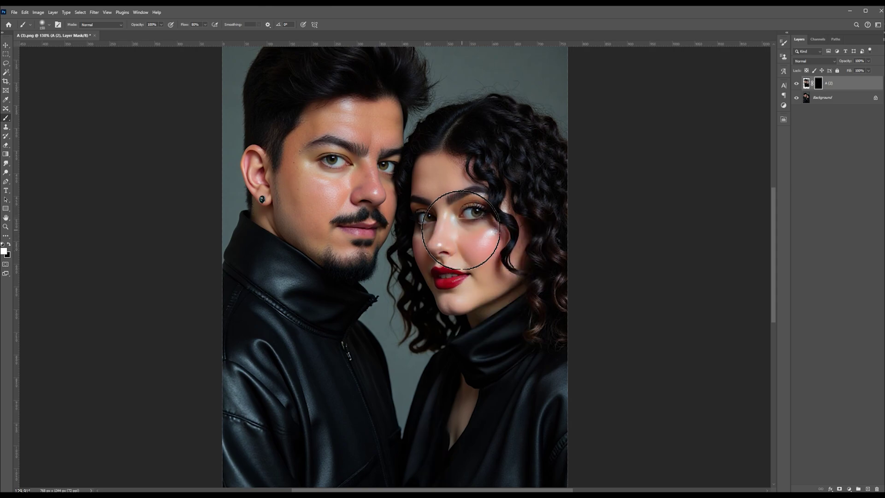
key(bracketright)
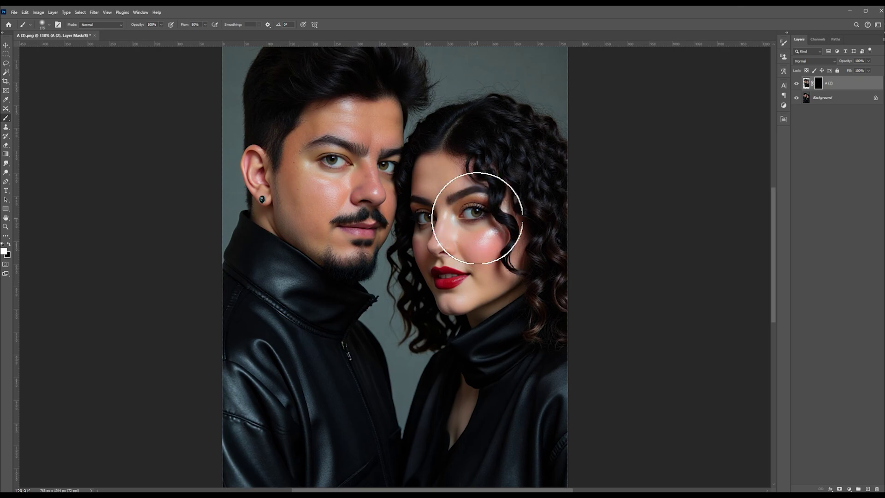
Reduce the brush size to 125 px.
click(49, 26)
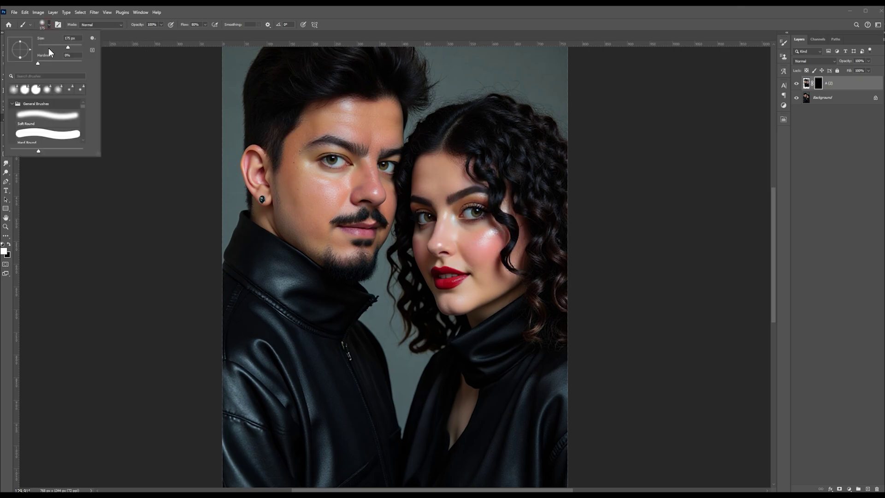
drag(74, 47, 57, 47)
click(384, 154)
key(bracketleft)
key(bracketleft)
key(bracketleft)
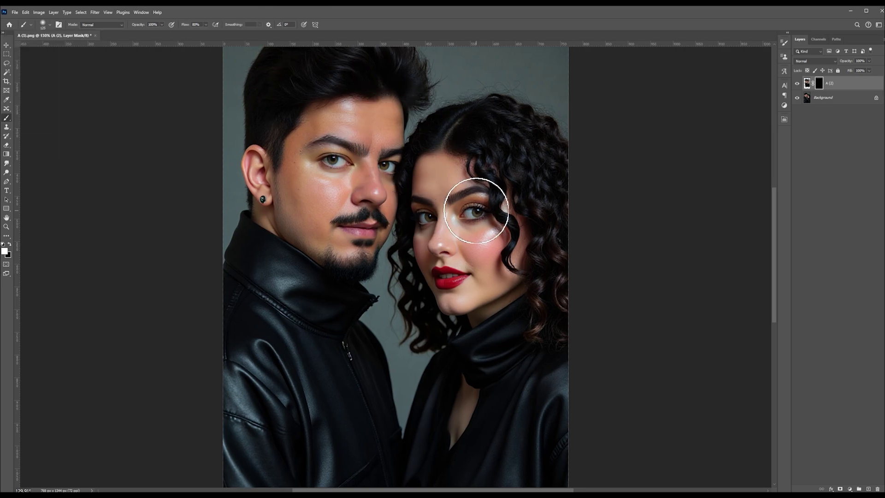
Paint white on the A (2) mask over the woman's face and forehead to reveal the new face, and shrink the brush.
mouse_move(471, 226)
mouse_down()
mouse_move(441, 231)
mouse_move(445, 177)
mouse_move(463, 141)
mouse_move(462, 148)
mouse_move(488, 120)
mouse_move(516, 133)
mouse_move(481, 168)
mouse_move(469, 254)
mouse_move(449, 174)
mouse_up()
key(bracketleft)
key(bracketleft)
key(bracketleft)
key(bracketleft)
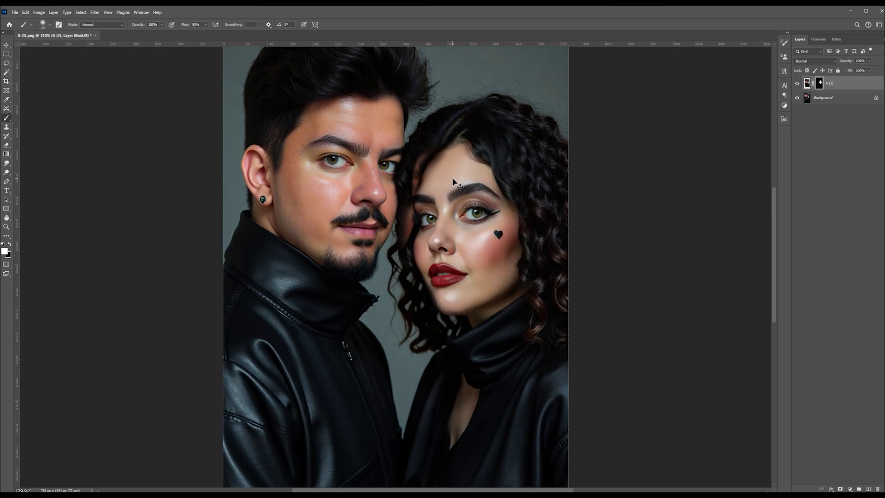
Free Transform the A (2) layer, enlarging it slightly toward the man so the woman's face fits the head better.
key(ctrl+t)
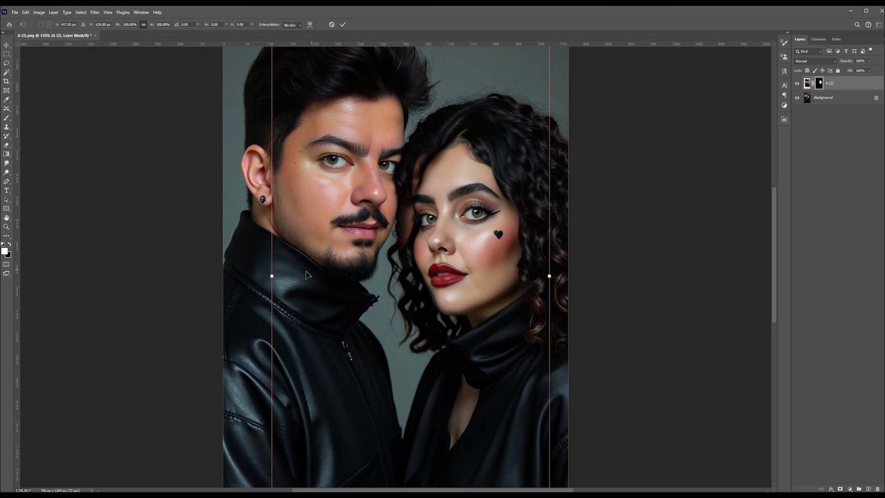
drag(271, 277, 249, 276)
key(Return)
Shrink the brush and paint black on the A (2) mask along the man's eye and cheek to restore his face.
key(b)
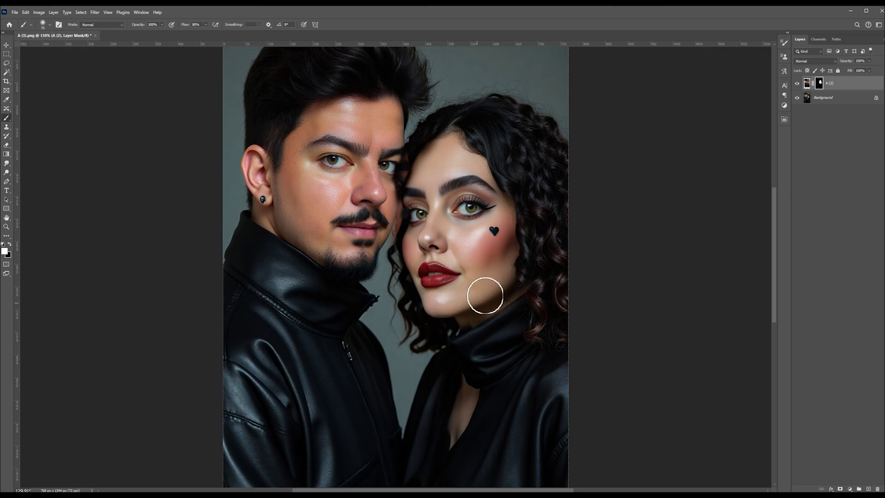
key(bracketleft)
key(bracketleft)
key(bracketleft)
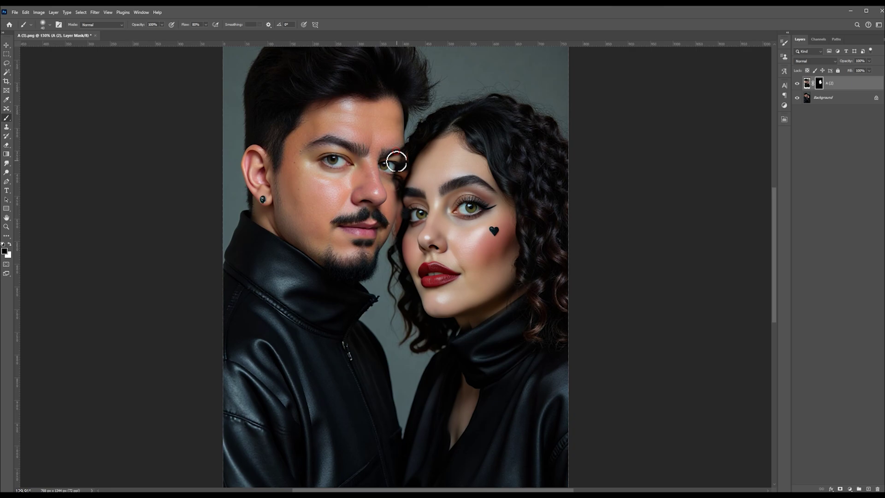
drag(396, 165, 388, 241)
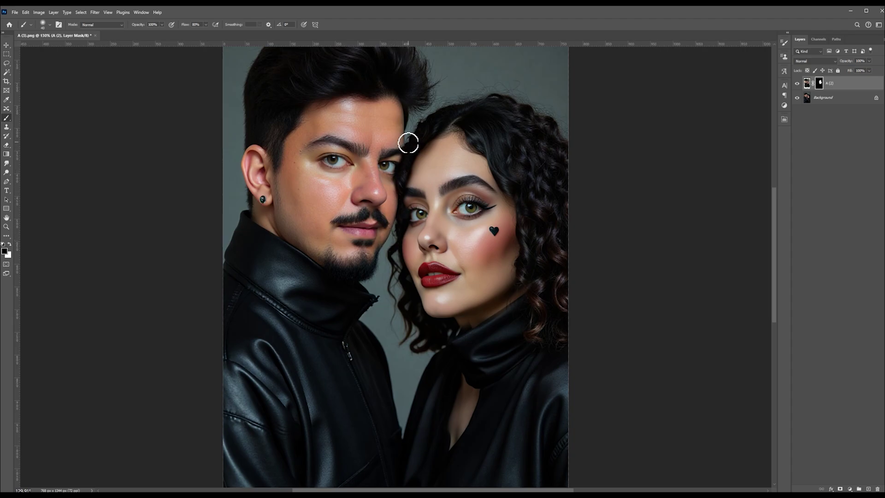
Compare the whole portrait with and without the A (2) layer, leaving the layer visible.
key(ctrl+0)
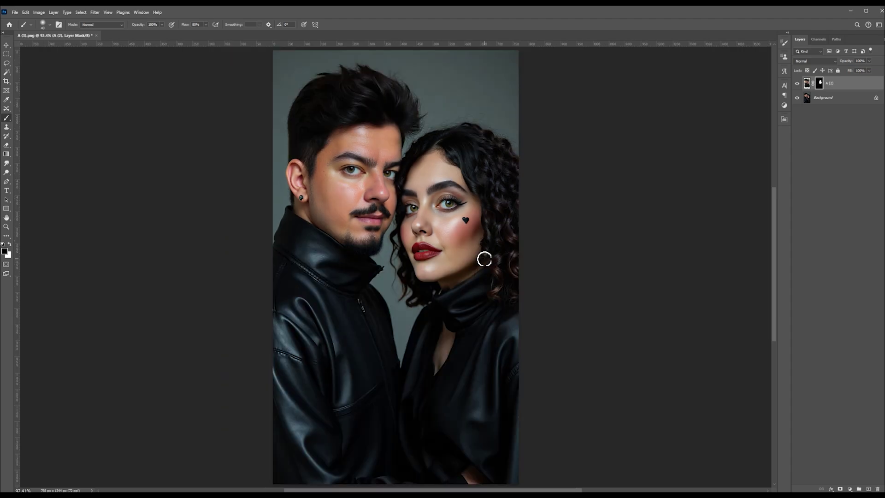
click(796, 83)
click(796, 85)
click(796, 84)
click(796, 85)
click(796, 84)
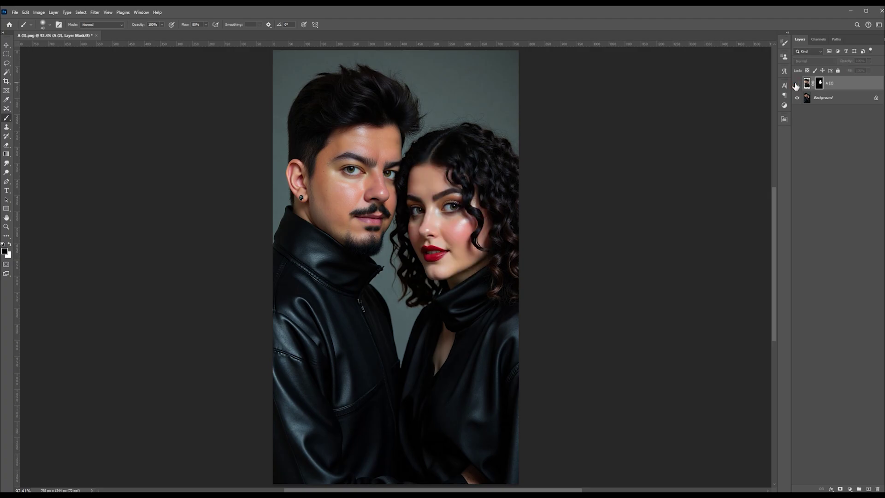
click(796, 85)
Display the A (2) mask on its own, paint white over the grey gap beside the woman's jaw, and return to the image.
scroll(488, 307, up, 3)
key(x)
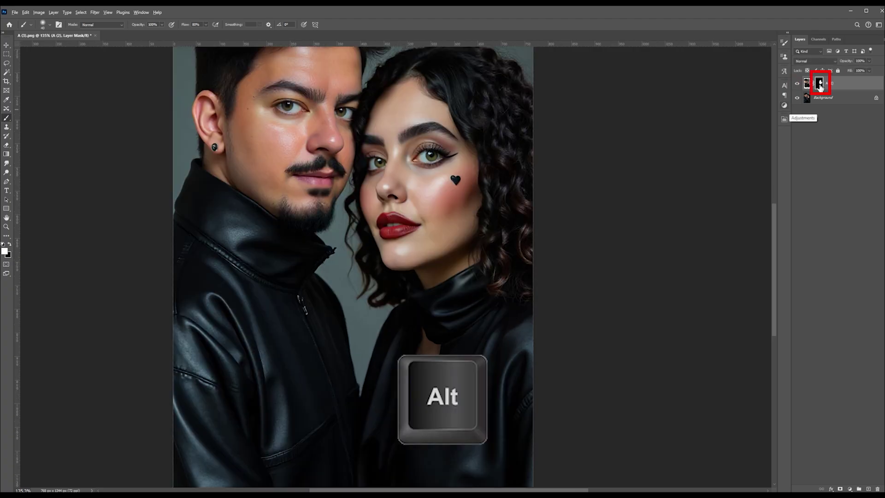
alt+click(820, 86)
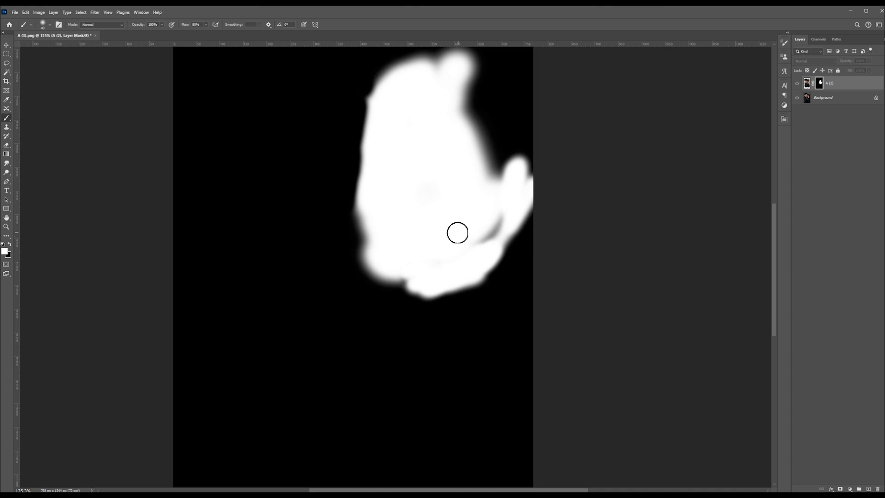
mouse_move(458, 233)
mouse_down()
mouse_move(501, 221)
mouse_move(485, 238)
mouse_move(501, 219)
mouse_move(470, 245)
mouse_move(492, 226)
mouse_up()
alt+click(820, 87)
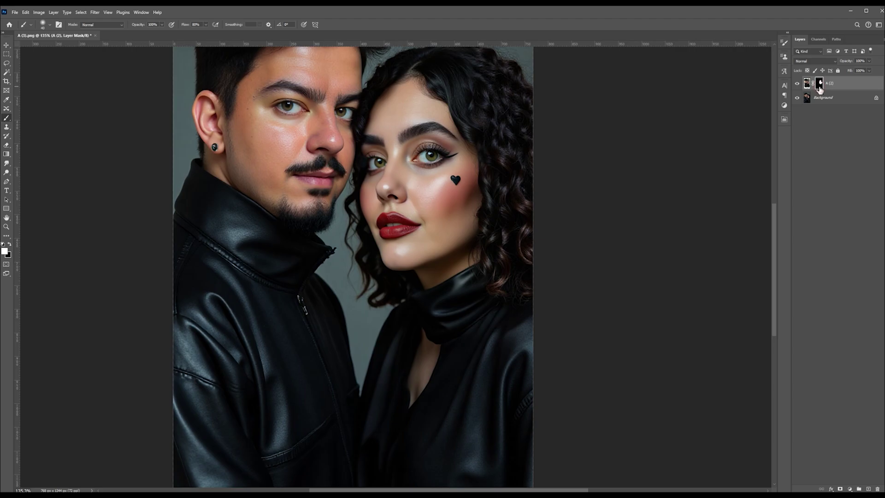
Export the composite as a PNG at 100% scale, saving it as New in the folder with the source portraits.
scroll(560, 316, down, 3)
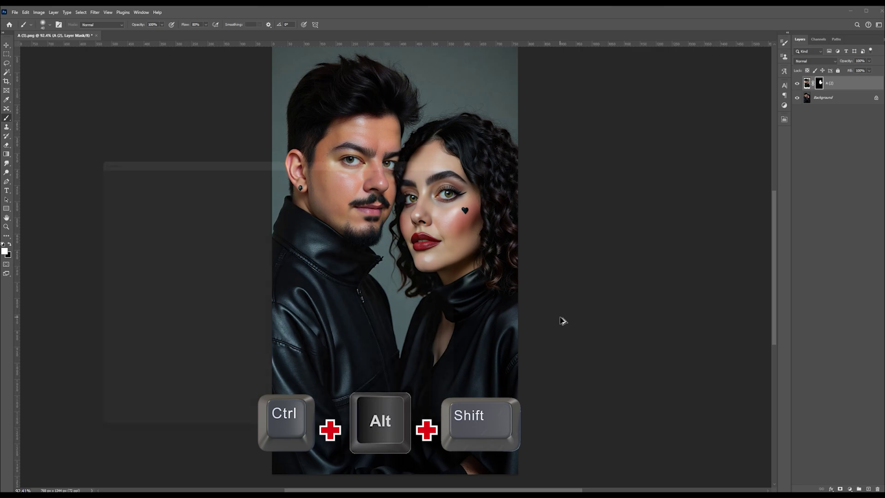
key(ctrl+alt+shift+w)
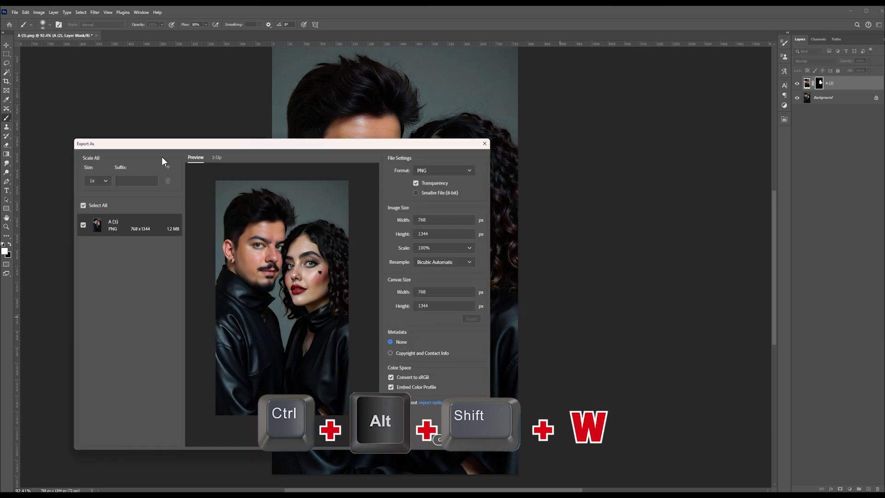
drag(163, 144, 210, 118)
click(505, 146)
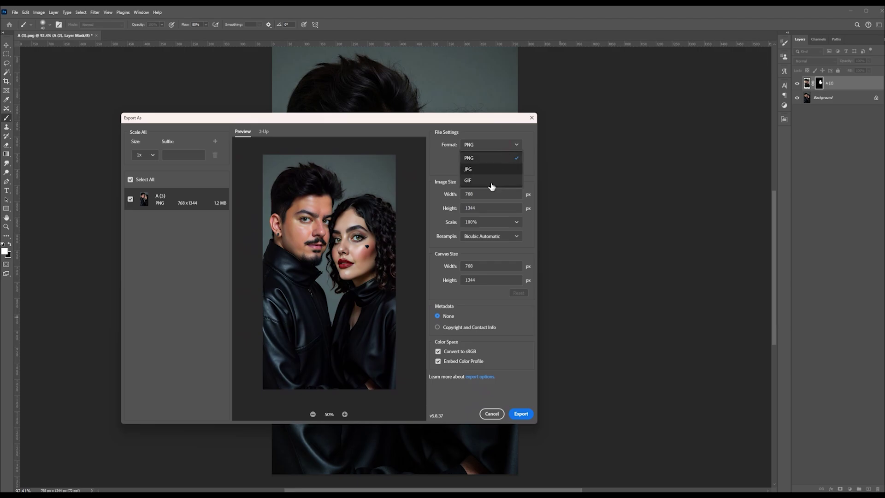
click(520, 414)
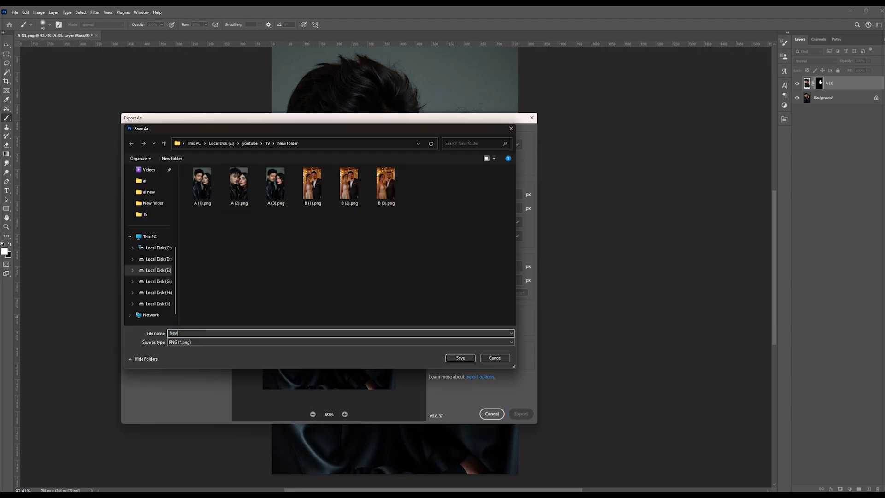
click(459, 358)
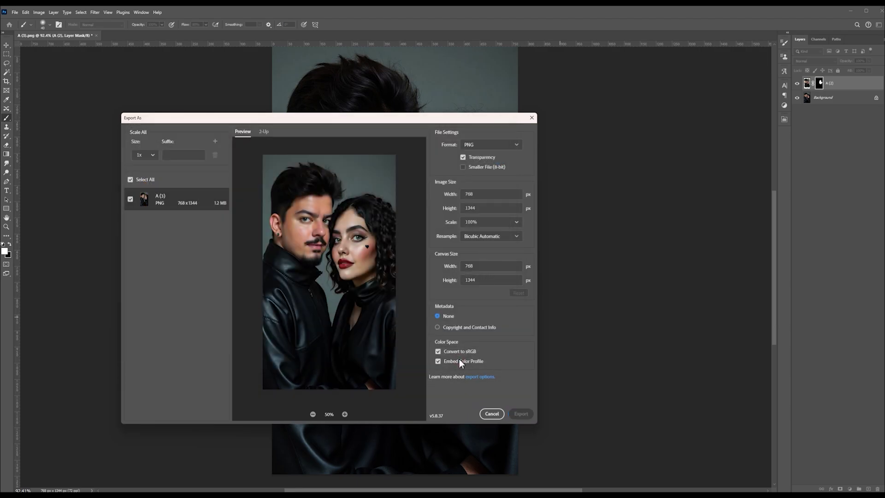